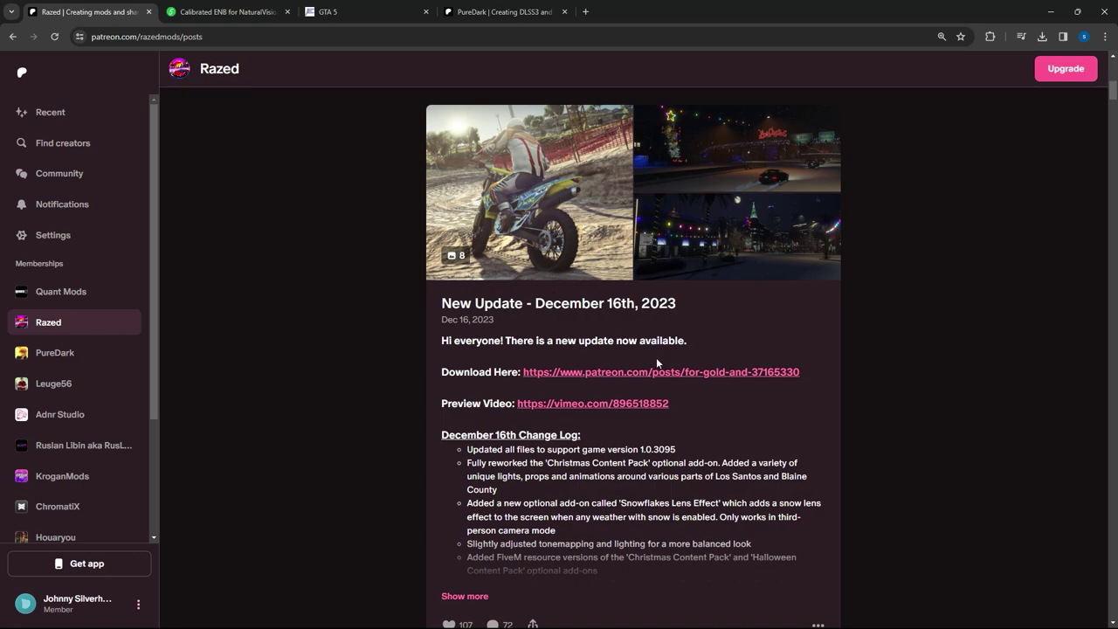
Download the Calibrated ENB Medium preset for NaturalVision Evolved and open the v0.492 entry on the ENB page for GTA 5
{"action": "key", "text": "ctrl+Tab"}
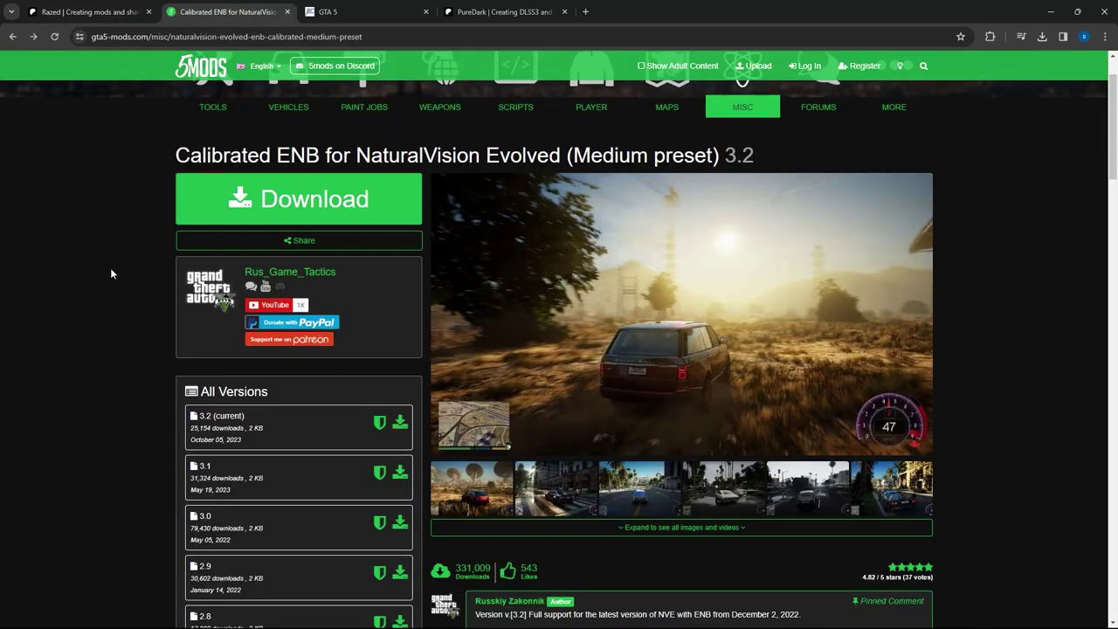
{"action": "key", "text": "ctrl+Tab"}
{"action": "key", "text": "ctrl+Tab"}
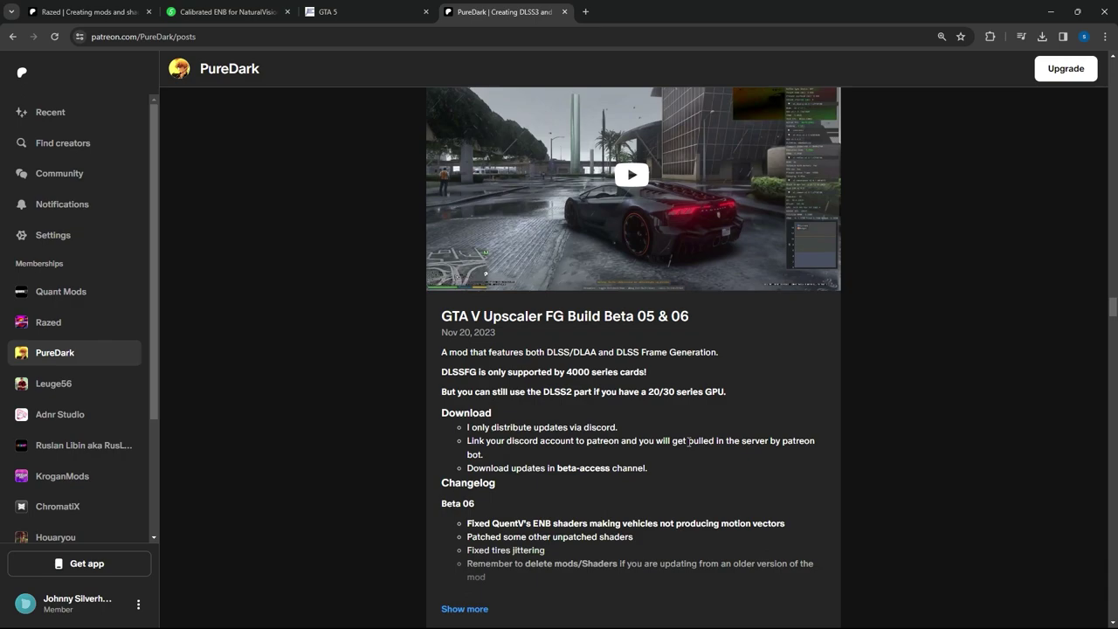
{"action": "key", "text": "ctrl+Tab"}
{"action": "key", "text": "ctrl+Tab"}
{"action": "left_click", "coordinate": [355, 214]}
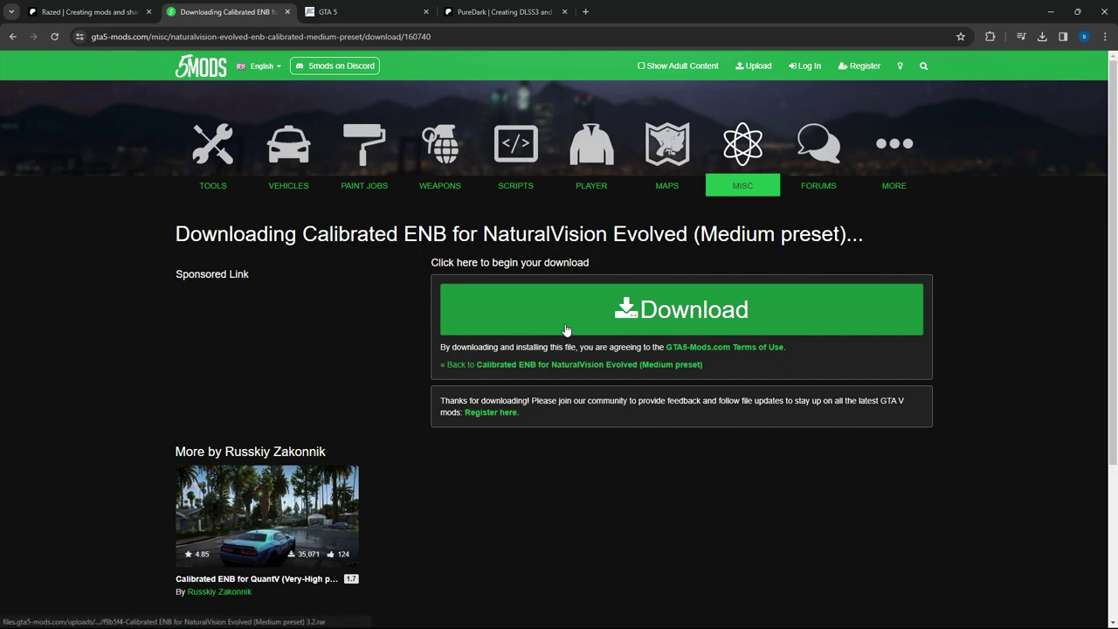
{"action": "left_click", "coordinate": [533, 325]}
{"action": "left_click", "coordinate": [376, 7]}
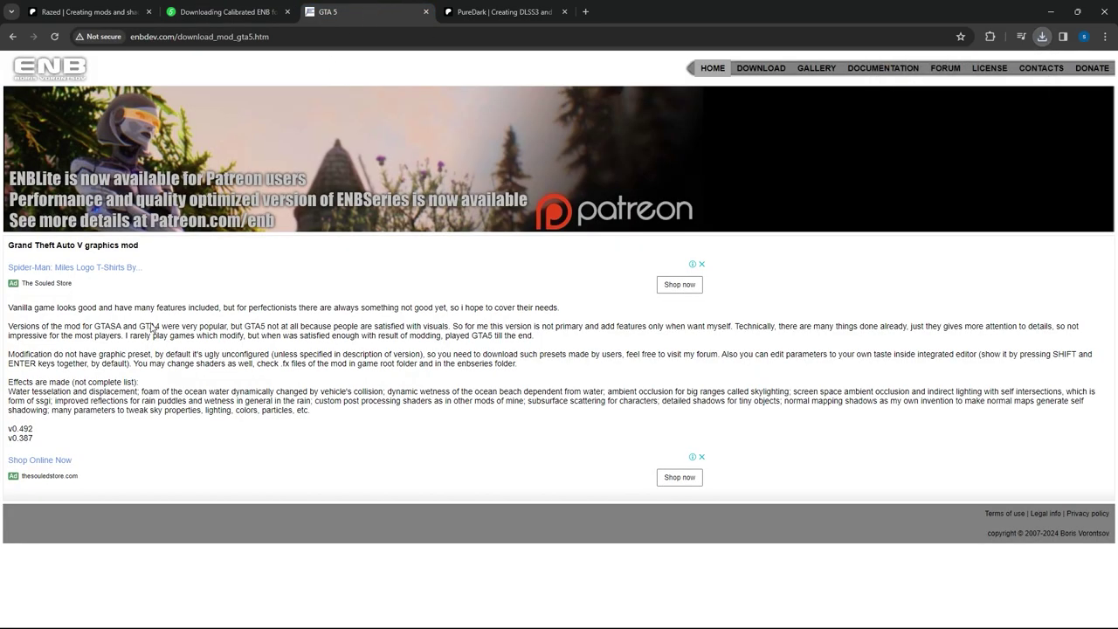
{"action": "left_click", "coordinate": [26, 430]}
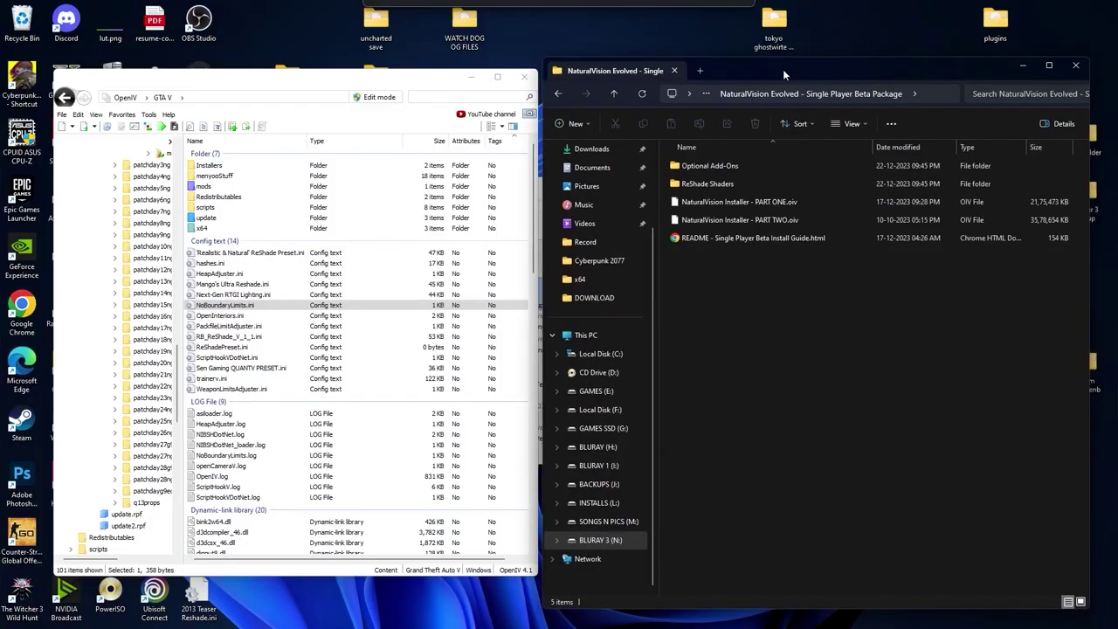
In OpenIV, install the package NaturalVision Installer - PART ONE.oiv into the "mods" folder and close the package installer
{"action": "left_click_drag", "start_coordinate": [888, 270], "coordinate": [712, 165]}
{"action": "left_click", "coordinate": [661, 263]}
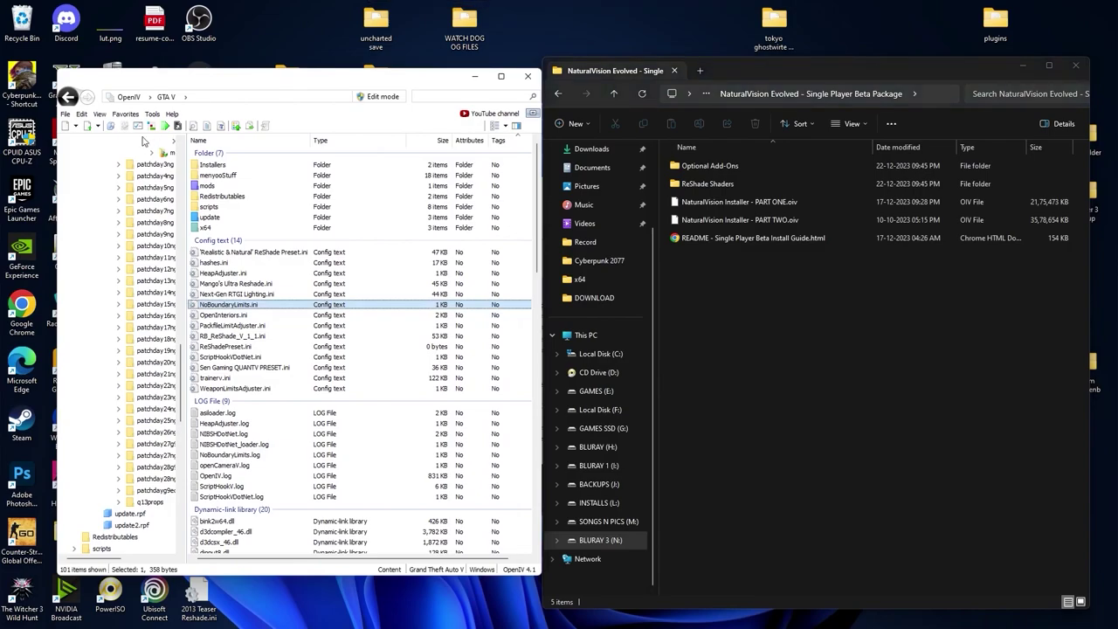
{"action": "left_click", "coordinate": [153, 128]}
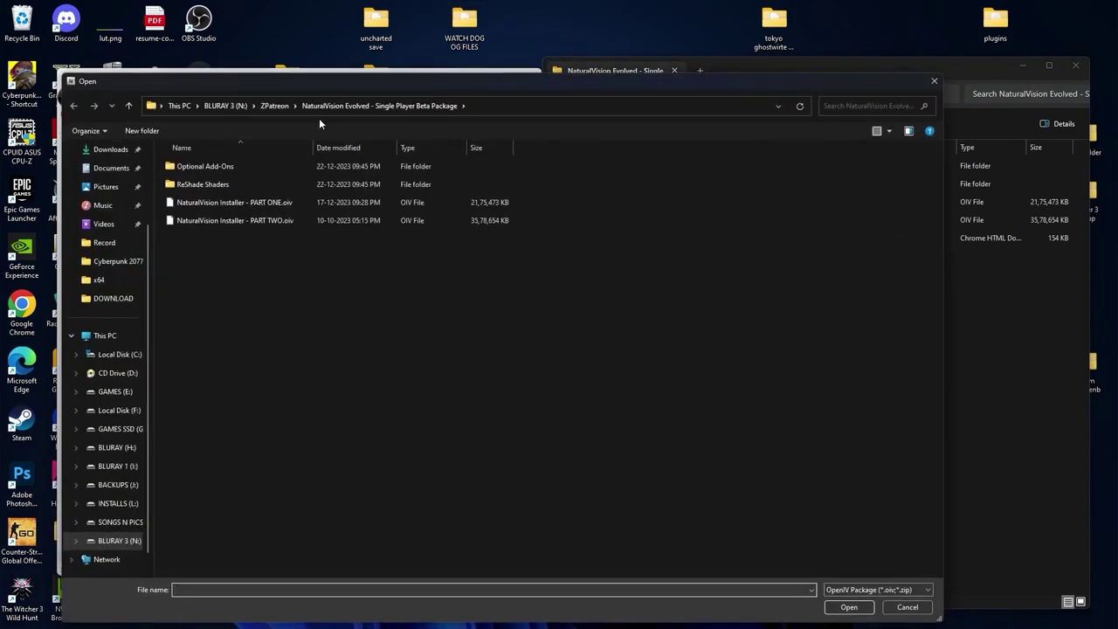
{"action": "left_click", "coordinate": [290, 206]}
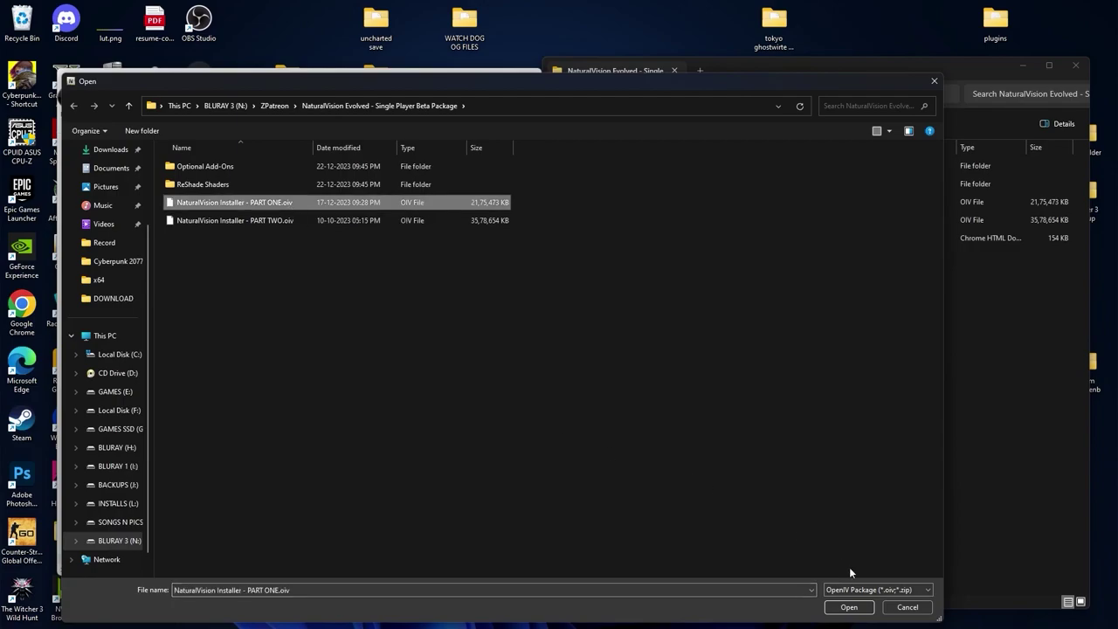
{"action": "left_click", "coordinate": [849, 607]}
{"action": "left_click", "coordinate": [301, 398]}
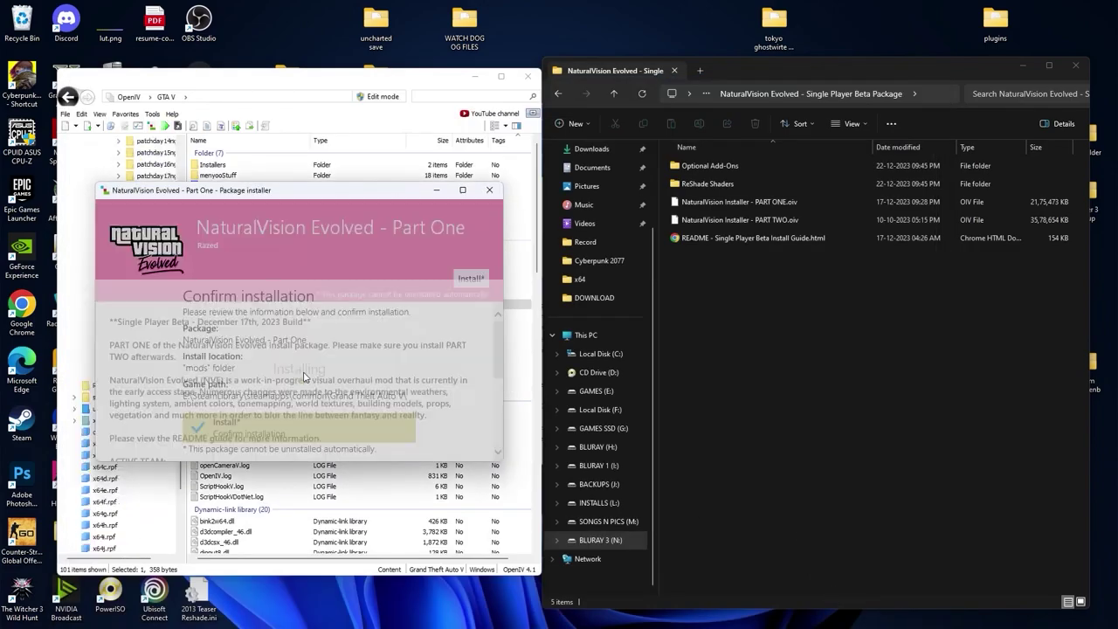
{"action": "left_click", "coordinate": [457, 434]}
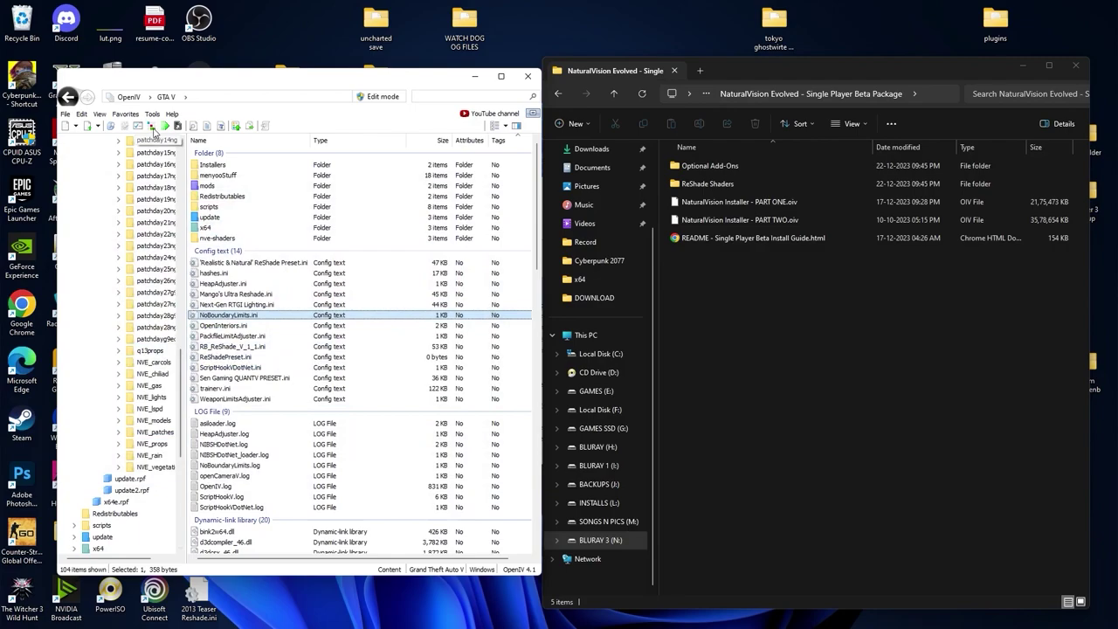
Install the package NaturalVision Installer - PART TWO.oiv and close the package installer
{"action": "left_click", "coordinate": [152, 128]}
{"action": "left_click", "coordinate": [293, 220]}
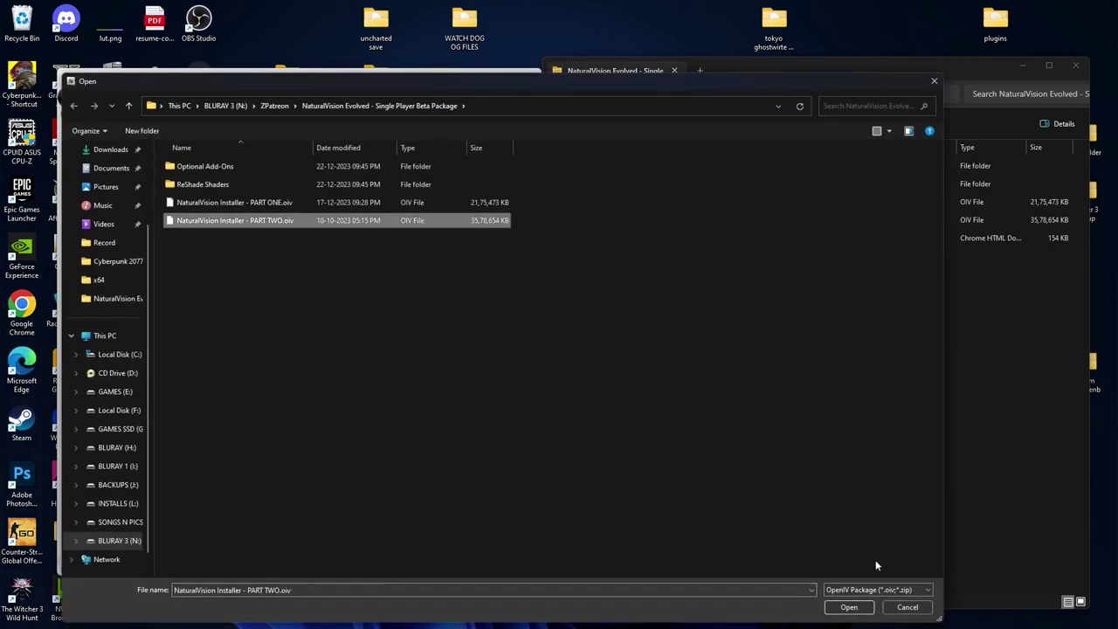
{"action": "left_click", "coordinate": [851, 609]}
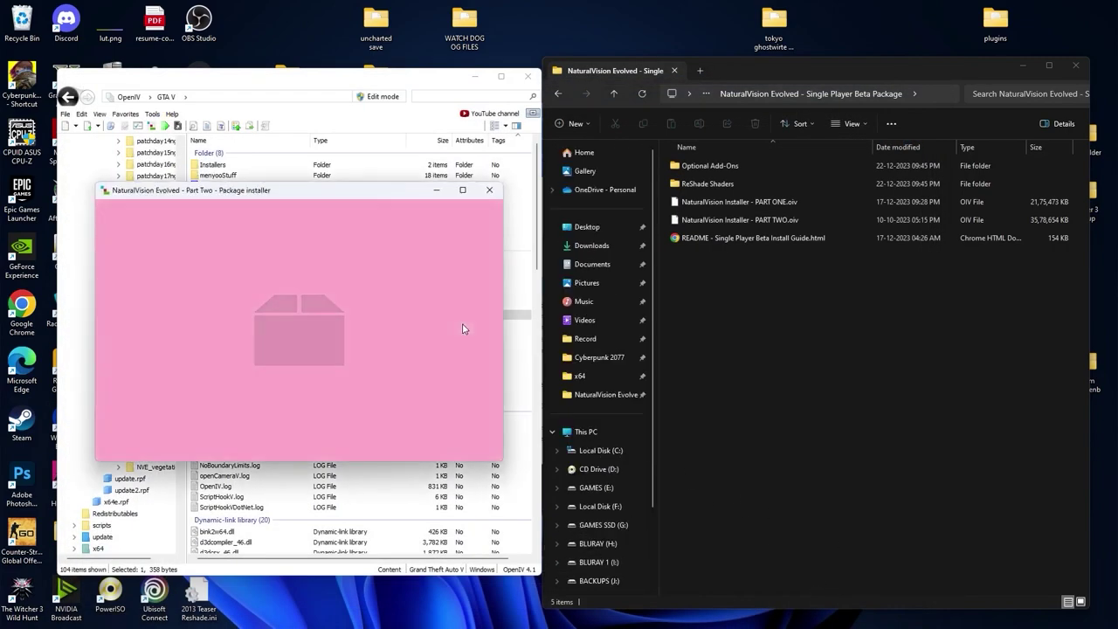
{"action": "left_click", "coordinate": [471, 279]}
{"action": "left_click", "coordinate": [341, 309]}
{"action": "left_click", "coordinate": [281, 358]}
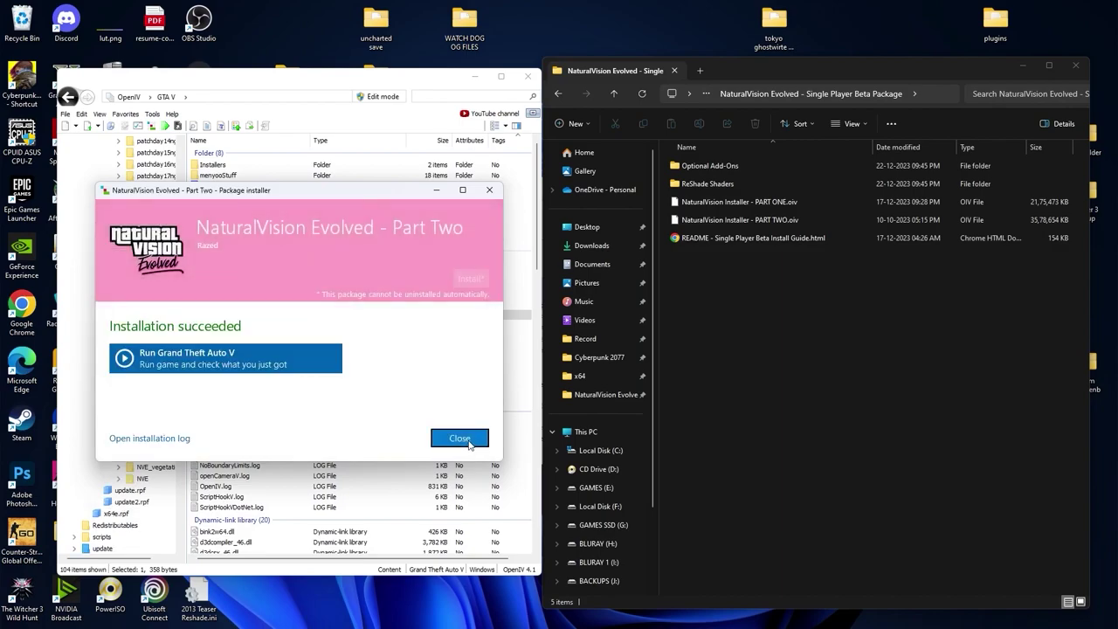
{"action": "left_click", "coordinate": [460, 437]}
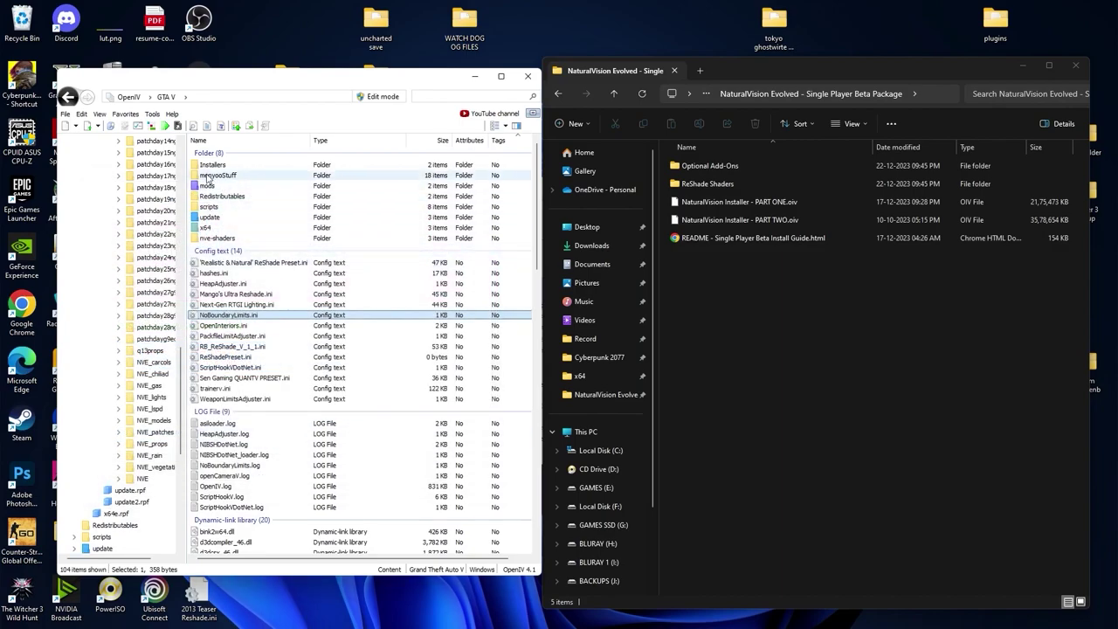
Install the Brighter Emergency Lights add-on from the Optional Add-Ons folder using INSTALL - Brighter Emergency Lights.oiv
{"action": "left_click", "coordinate": [156, 128]}
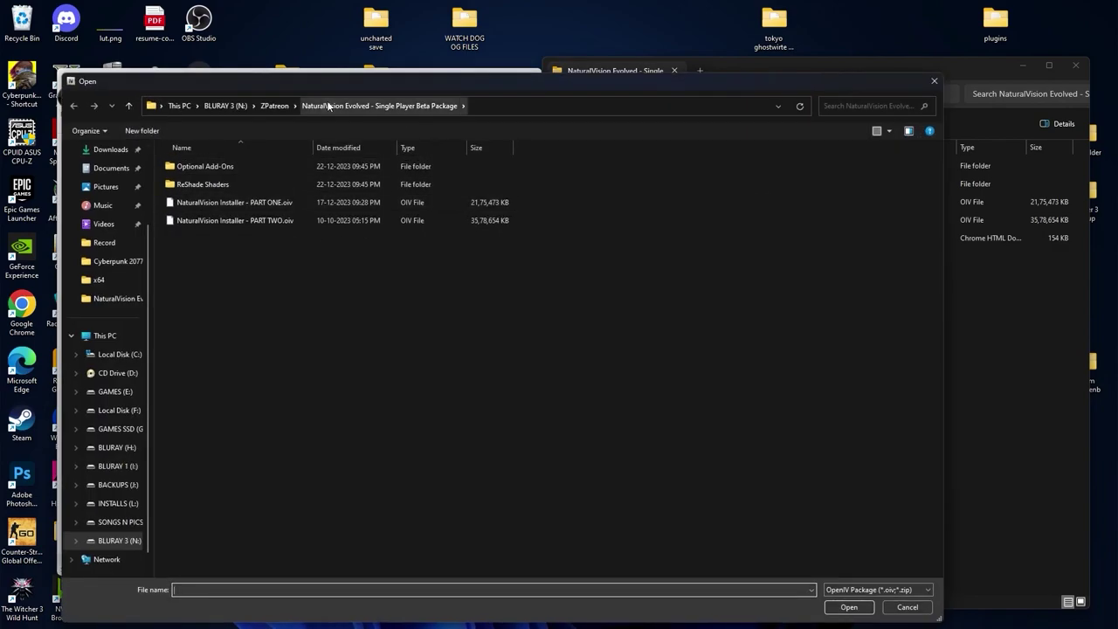
{"action": "double_click", "coordinate": [238, 168]}
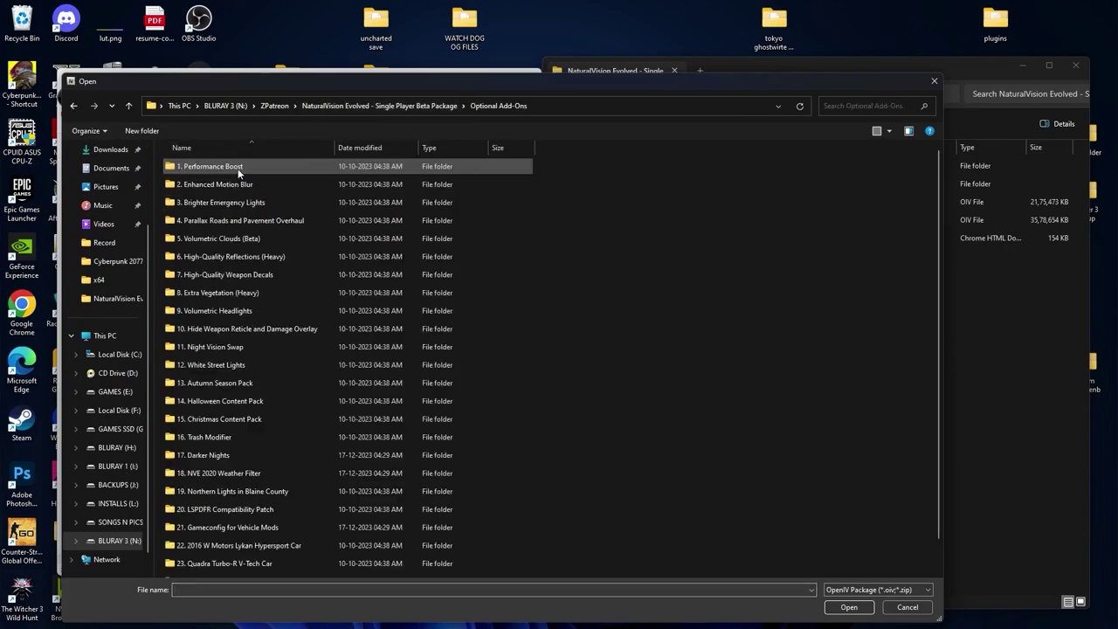
{"action": "double_click", "coordinate": [356, 202]}
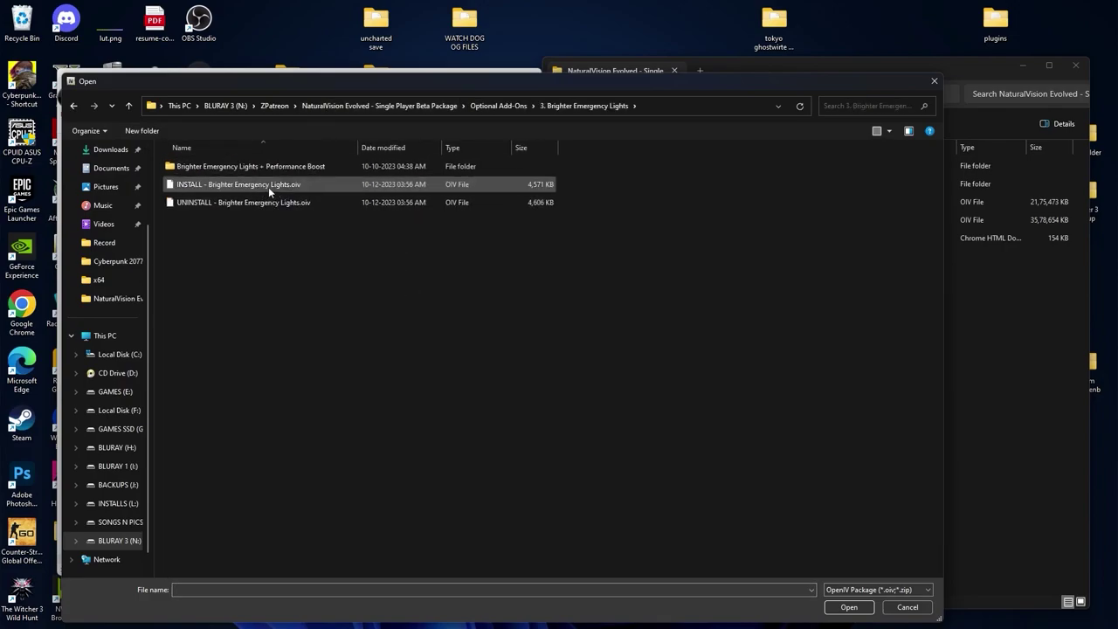
{"action": "double_click", "coordinate": [253, 184]}
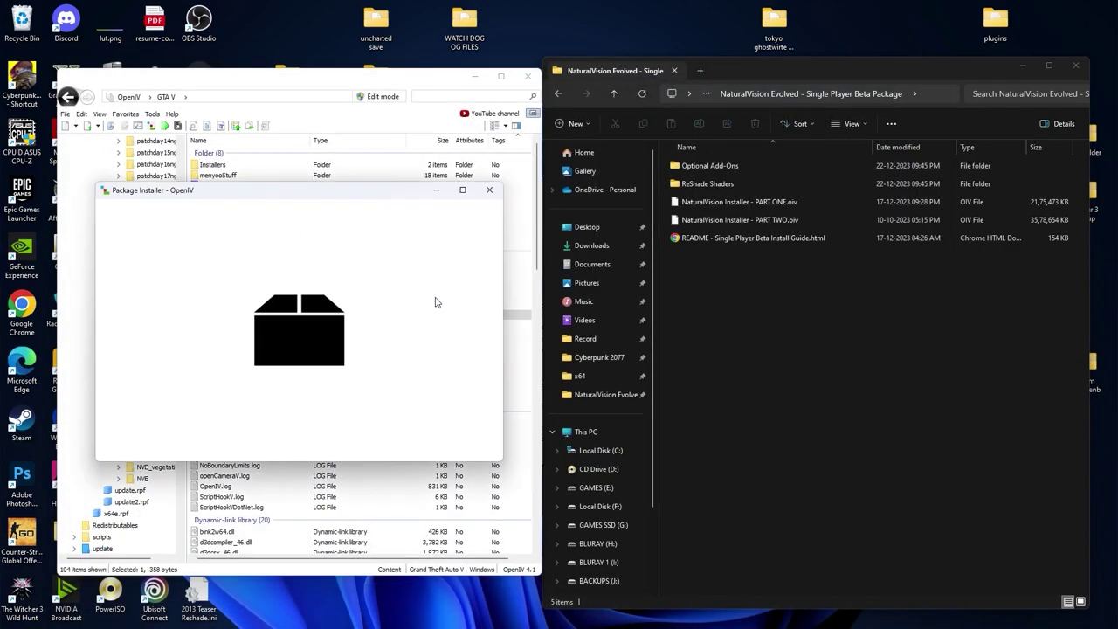
{"action": "left_click", "coordinate": [472, 281]}
{"action": "left_click", "coordinate": [341, 305]}
{"action": "left_click", "coordinate": [289, 367]}
{"action": "left_click", "coordinate": [460, 439]}
Install the optional add-on "4. Parallax Roads and Pavement Overhaul" with its INSTALL package
{"action": "left_click", "coordinate": [155, 128]}
{"action": "left_click", "coordinate": [505, 107]}
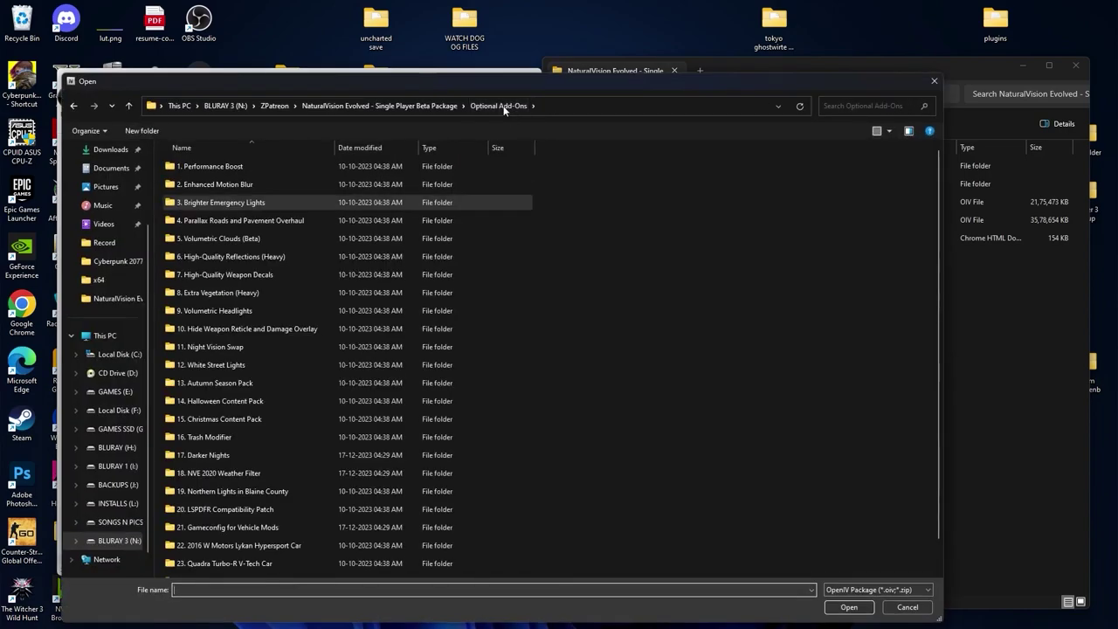
{"action": "left_click", "coordinate": [287, 223]}
{"action": "double_click", "coordinate": [297, 224]}
{"action": "left_click", "coordinate": [285, 167]}
{"action": "left_click", "coordinate": [849, 607]}
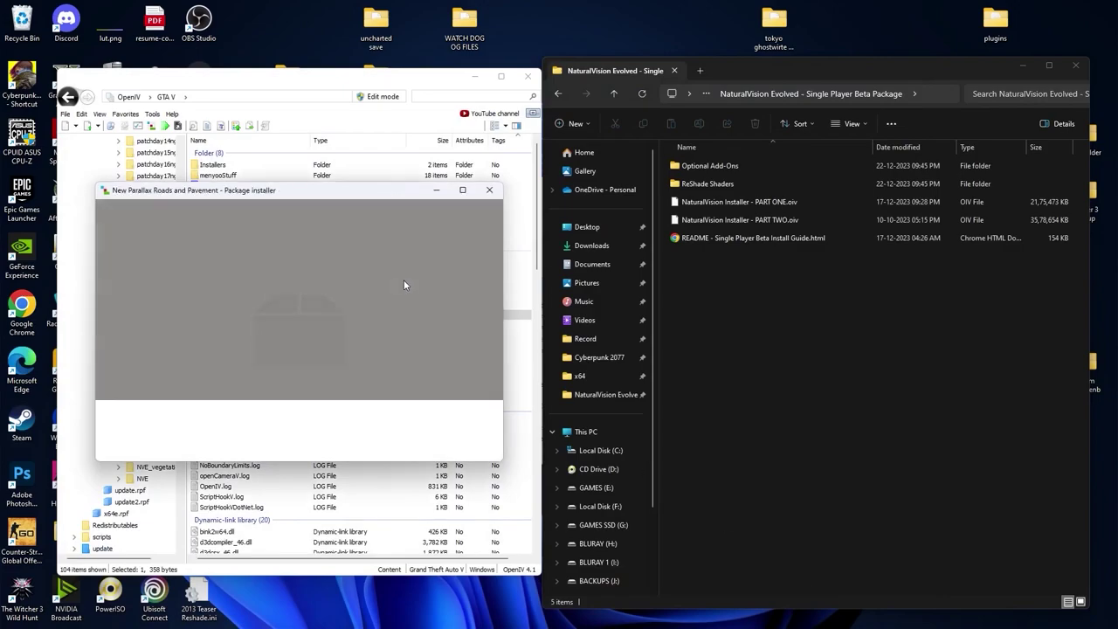
{"action": "left_click", "coordinate": [471, 279]}
{"action": "left_click", "coordinate": [214, 309]}
{"action": "left_click", "coordinate": [236, 363]}
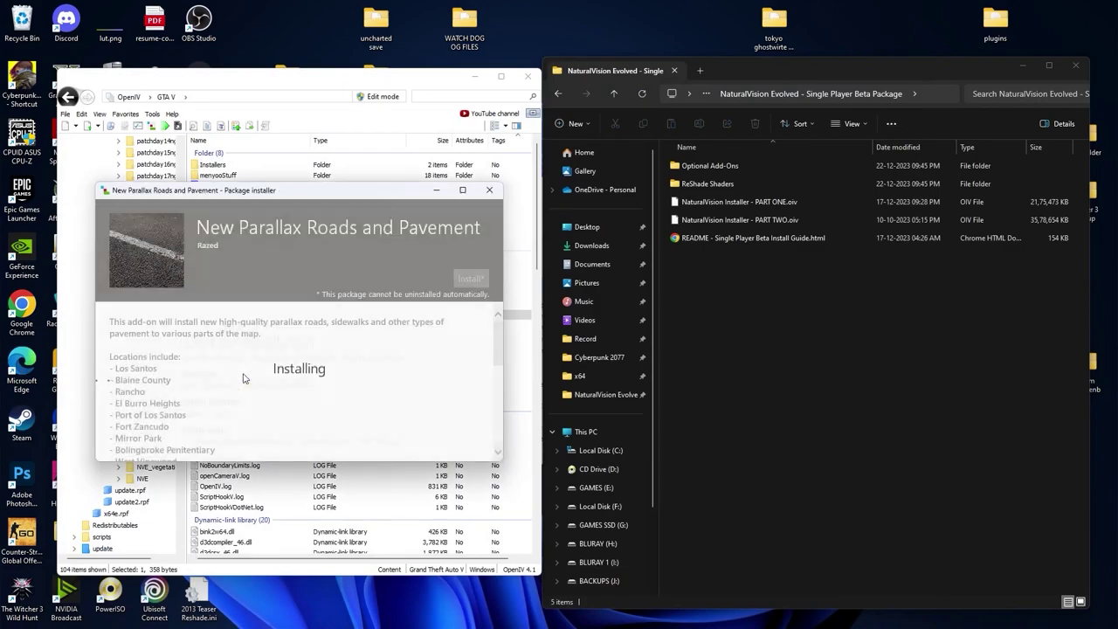
{"action": "left_click", "coordinate": [458, 438]}
Install the optional add-on "5. Volumetric Clouds (Beta)" with its INSTALL package and close the package installer
{"action": "left_click", "coordinate": [152, 113]}
{"action": "left_click", "coordinate": [152, 126]}
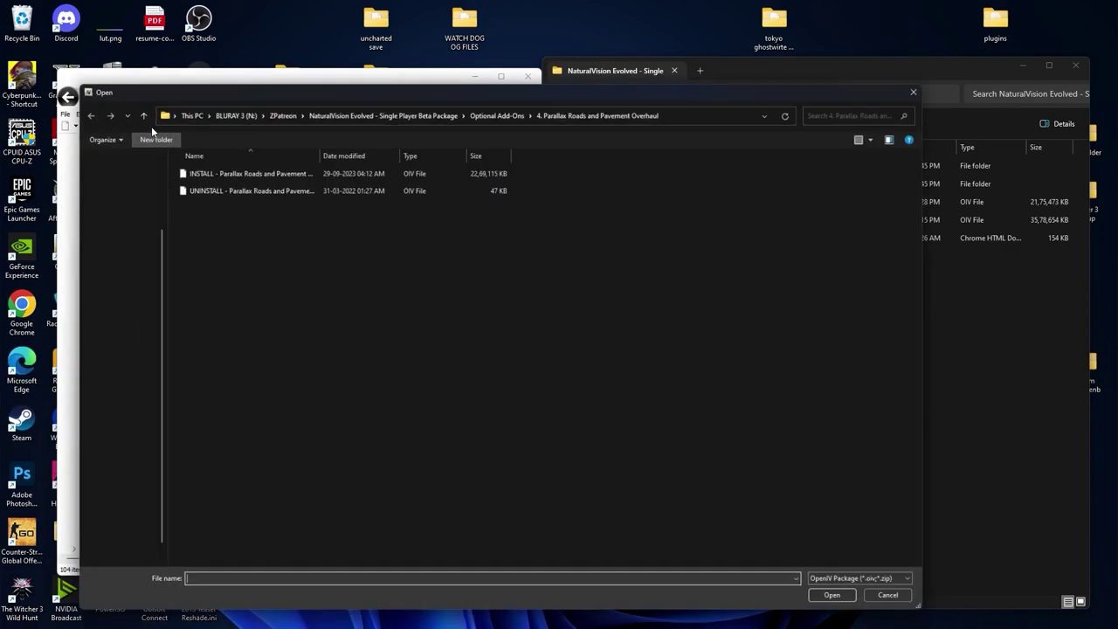
{"action": "left_click", "coordinate": [510, 108]}
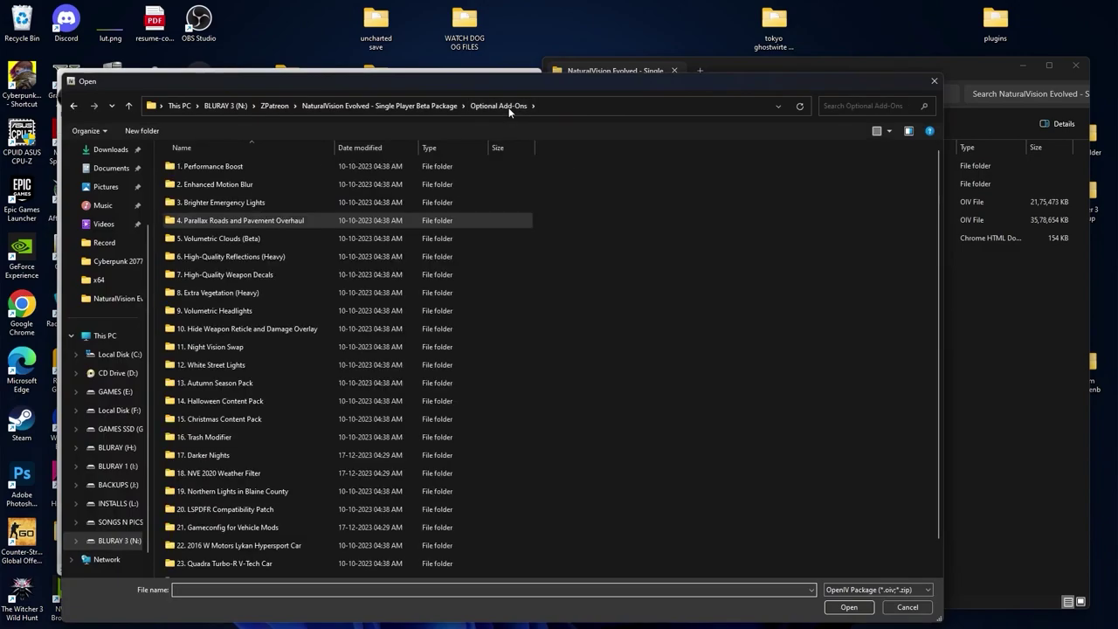
{"action": "double_click", "coordinate": [262, 237]}
{"action": "left_click", "coordinate": [298, 167]}
{"action": "left_click", "coordinate": [852, 607]}
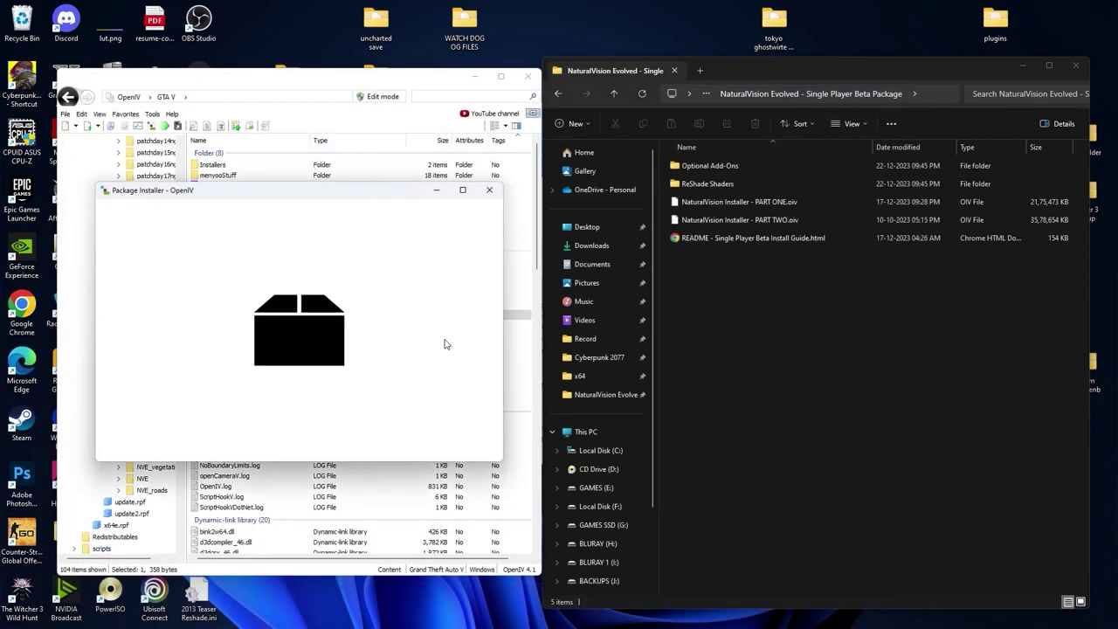
{"action": "left_click", "coordinate": [471, 276]}
{"action": "left_click", "coordinate": [337, 308]}
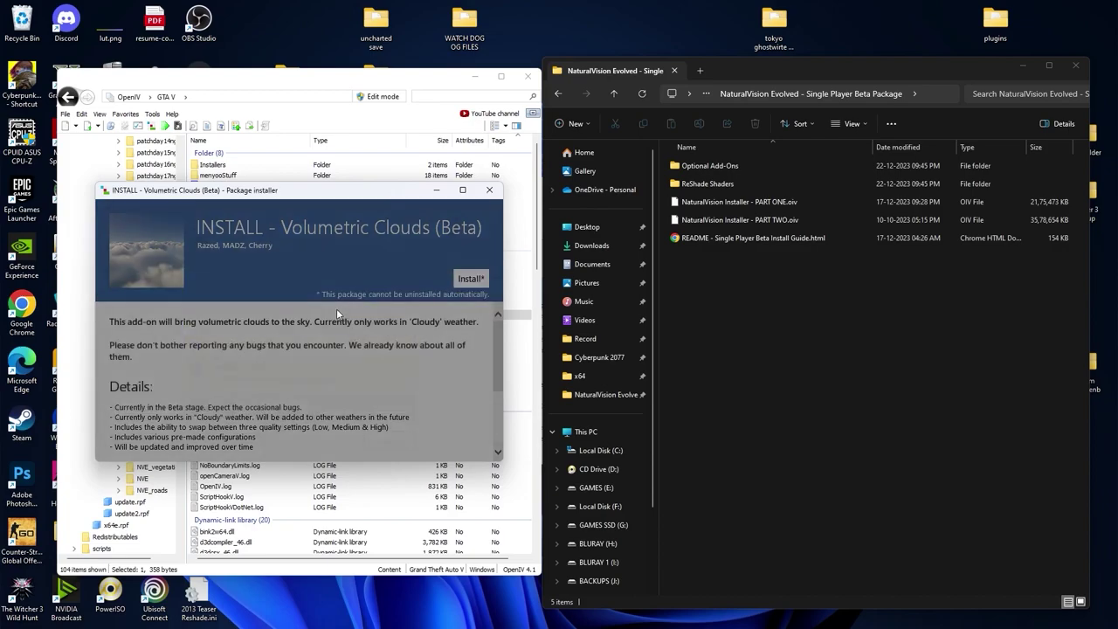
{"action": "left_click", "coordinate": [462, 443]}
Install the optional High-Quality Reflections (Heavy) add-on using INSTALL - High-Quality Reflections.oiv
{"action": "left_click", "coordinate": [152, 127]}
{"action": "left_click", "coordinate": [495, 107]}
{"action": "double_click", "coordinate": [262, 258]}
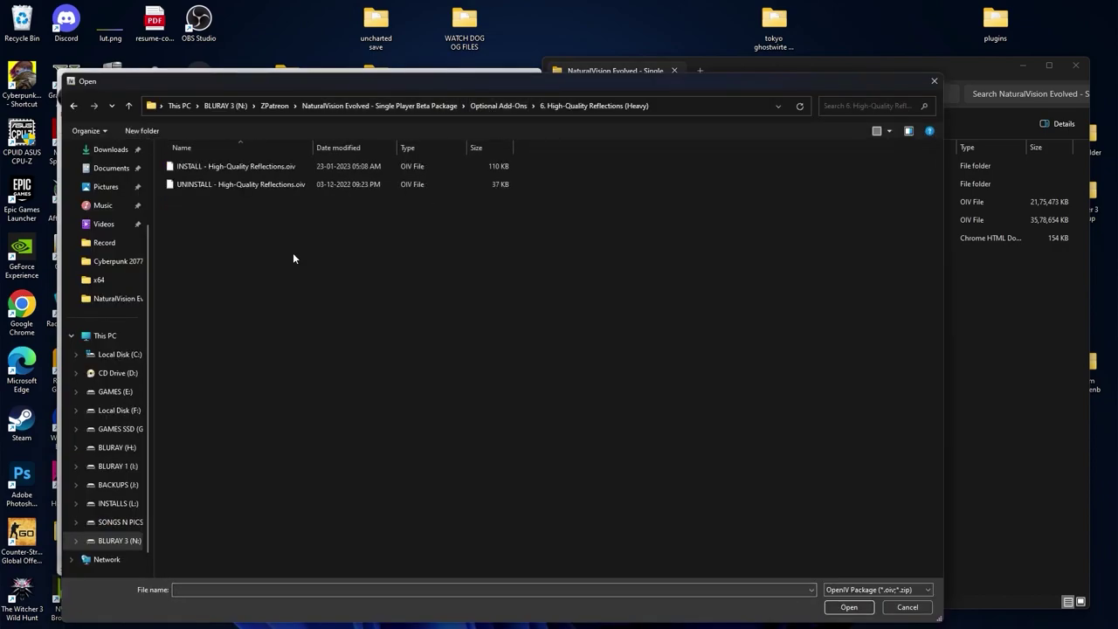
{"action": "left_click", "coordinate": [312, 171]}
{"action": "left_click", "coordinate": [849, 608]}
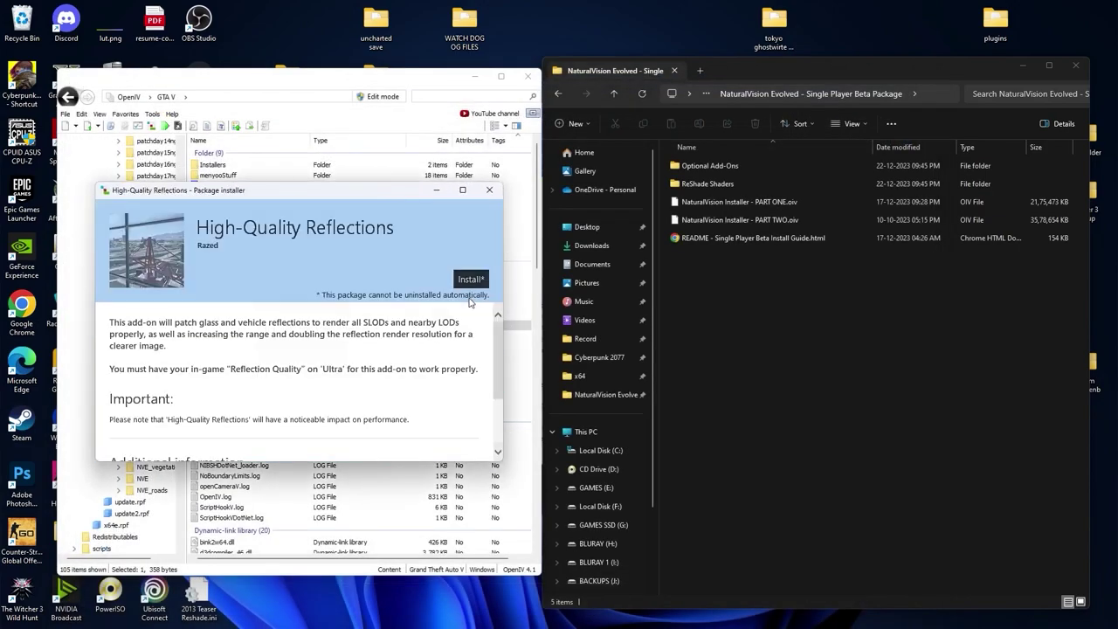
{"action": "left_click", "coordinate": [475, 275]}
{"action": "left_click", "coordinate": [271, 356]}
{"action": "left_click", "coordinate": [262, 368]}
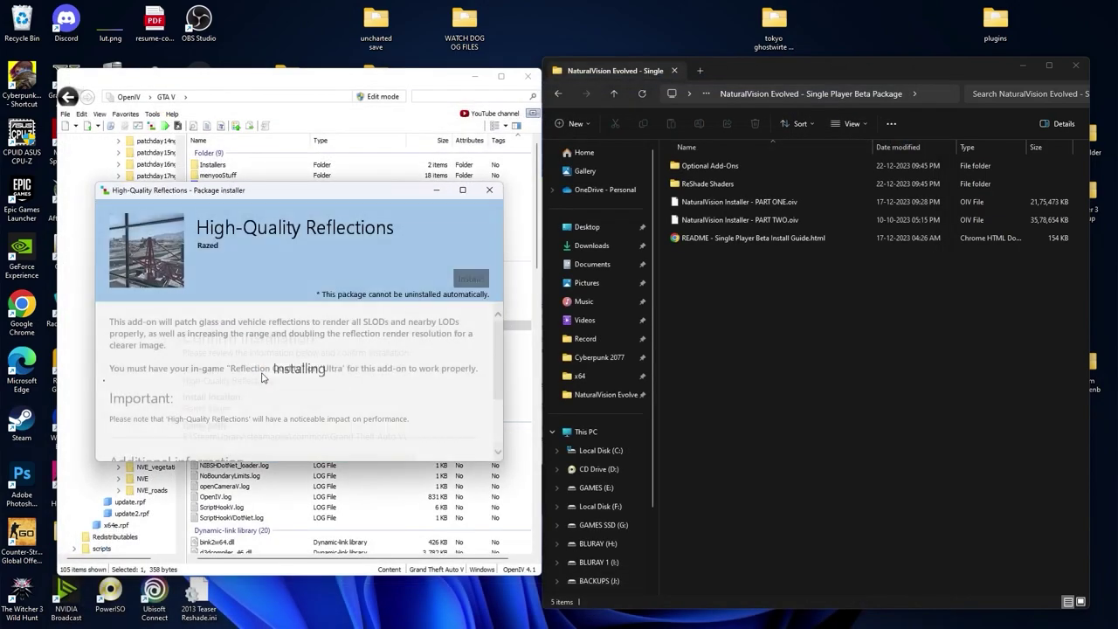
{"action": "left_click", "coordinate": [460, 438]}
Install the optional add-on "8. Extra Vegetation (Heavy)" and close the package installer
{"action": "double_click", "coordinate": [261, 292]}
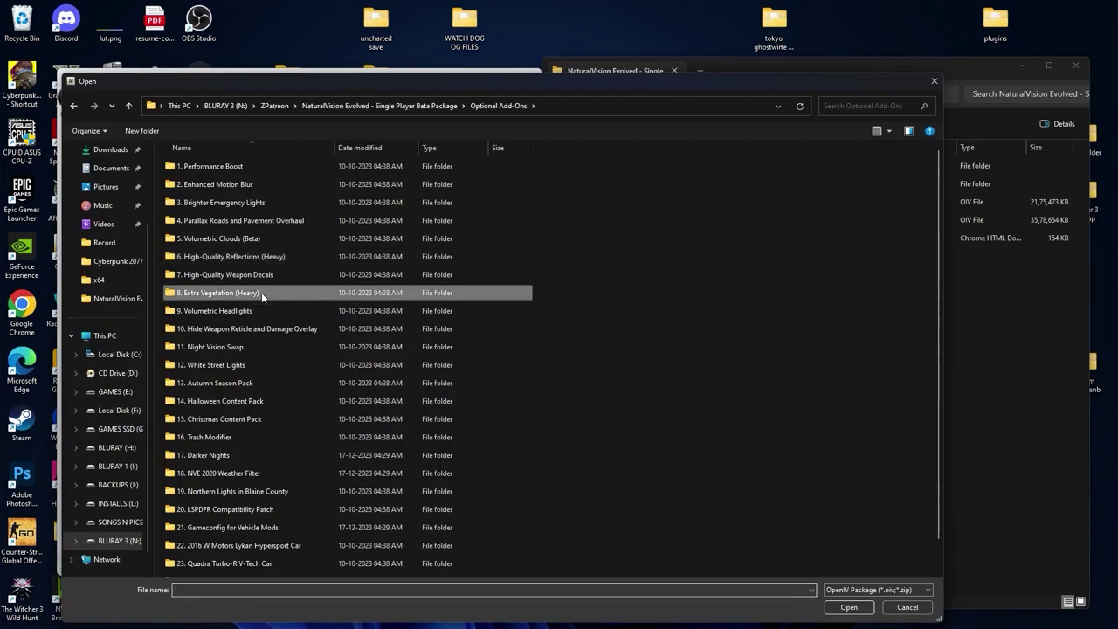
{"action": "left_click", "coordinate": [223, 166]}
{"action": "left_click", "coordinate": [850, 607]}
{"action": "left_click", "coordinate": [470, 278]}
{"action": "left_click", "coordinate": [282, 365]}
{"action": "left_click", "coordinate": [455, 437]}
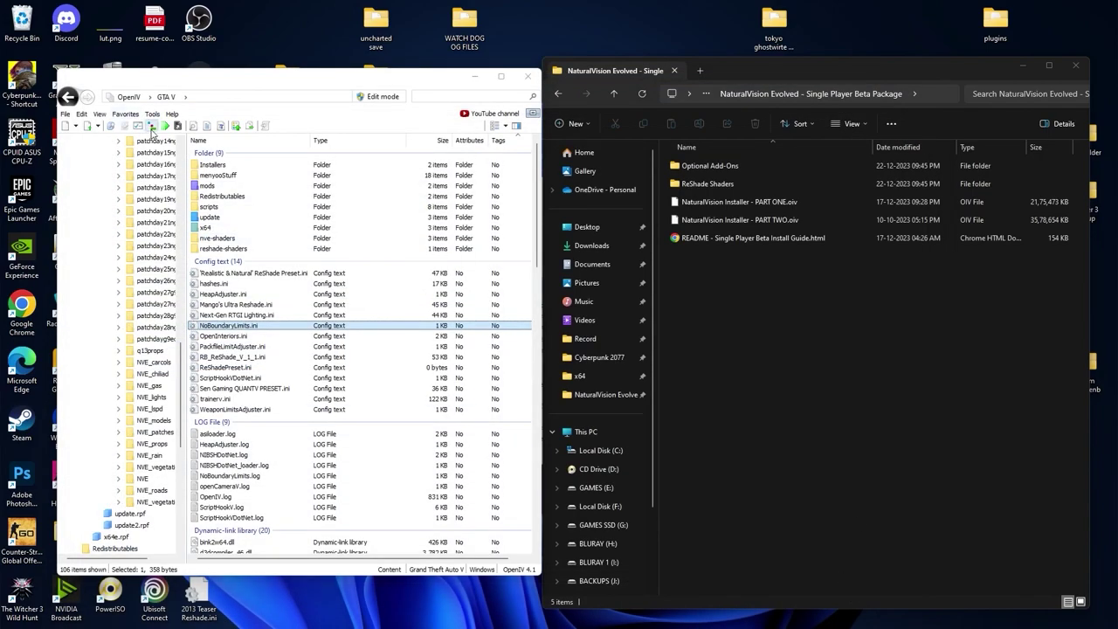
Install the optional Volumetric Headlights add-on using INSTALL - Volumetric Headlights.oiv
{"action": "double_click", "coordinate": [231, 317]}
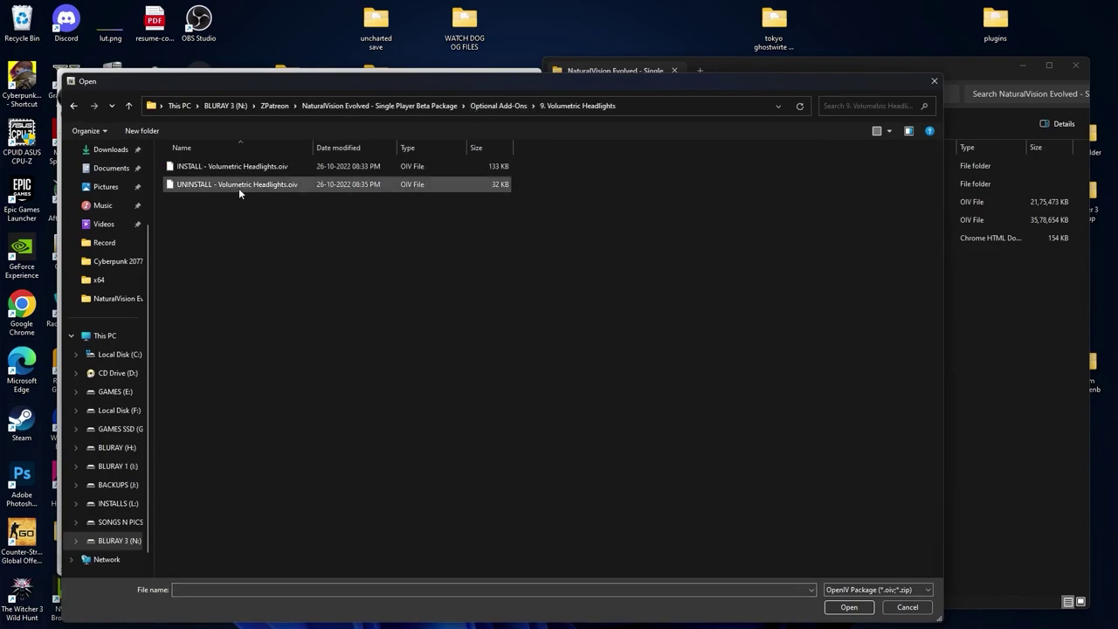
{"action": "left_click", "coordinate": [227, 166]}
{"action": "left_click", "coordinate": [849, 607]}
{"action": "left_click", "coordinate": [470, 278]}
{"action": "left_click", "coordinate": [280, 374]}
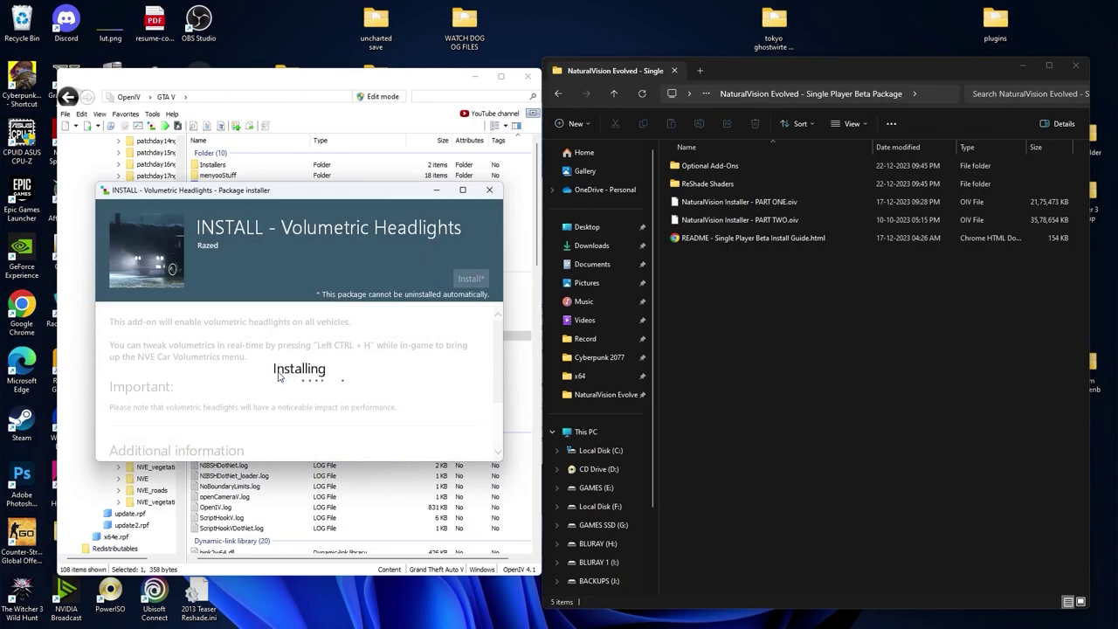
{"action": "left_click", "coordinate": [441, 437]}
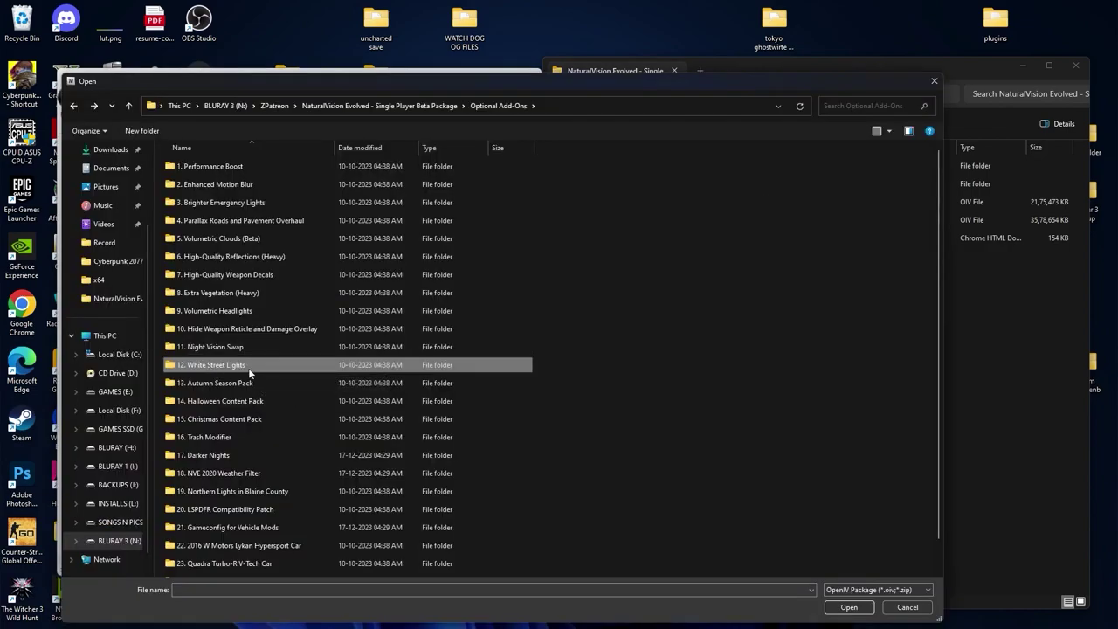
Install the optional White Street Lights add-on using INSTALL - White Street Lights.oiv from the "12. White Street Lights" folder
{"action": "double_click", "coordinate": [276, 365]}
{"action": "left_click", "coordinate": [283, 169]}
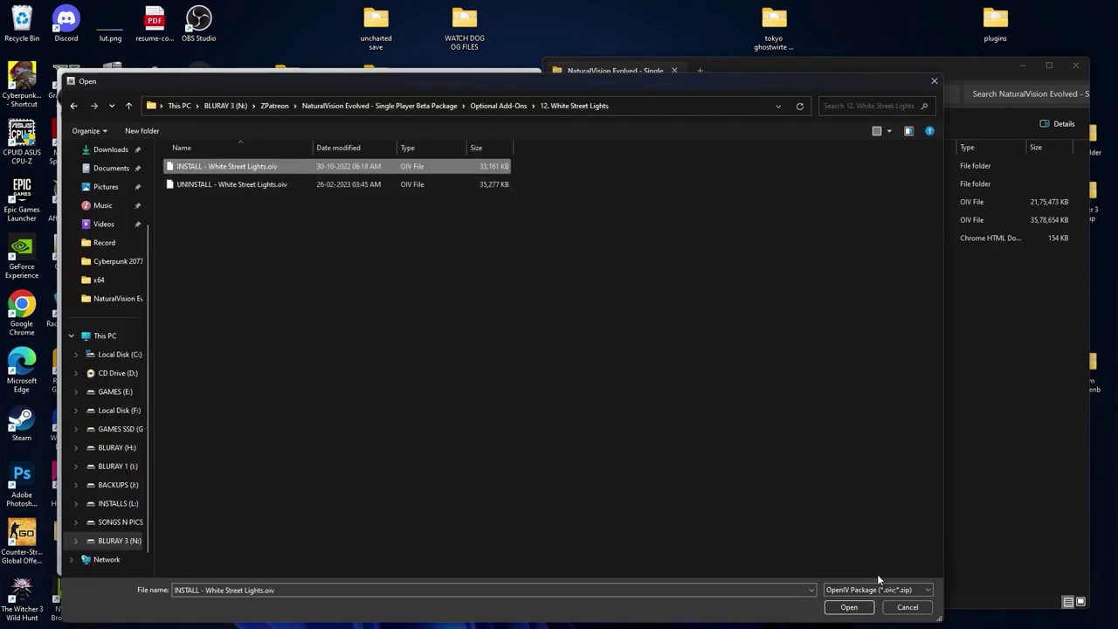
{"action": "left_click", "coordinate": [850, 608]}
{"action": "left_click", "coordinate": [471, 280]}
{"action": "left_click", "coordinate": [358, 307]}
{"action": "left_click", "coordinate": [289, 369]}
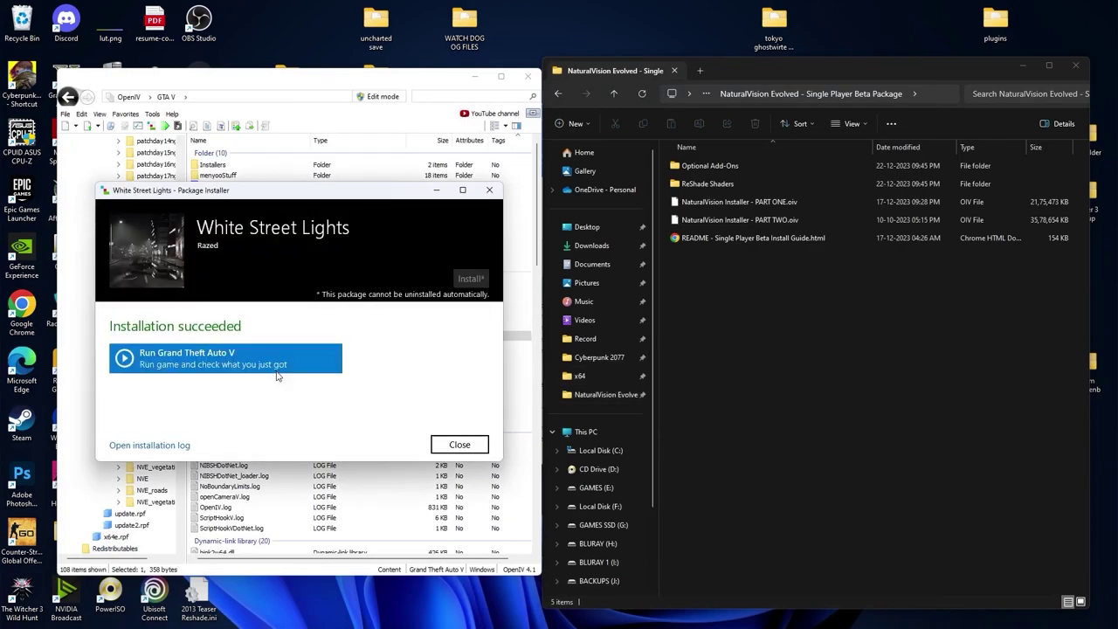
Install the optional add-on from the "19. Northern Lights in Blaine County" folder using INSTALL - Northern Lights in Blaine County.oiv and close the package installer
{"action": "key", "text": "Return"}
{"action": "double_click", "coordinate": [308, 463]}
{"action": "left_click", "coordinate": [311, 171]}
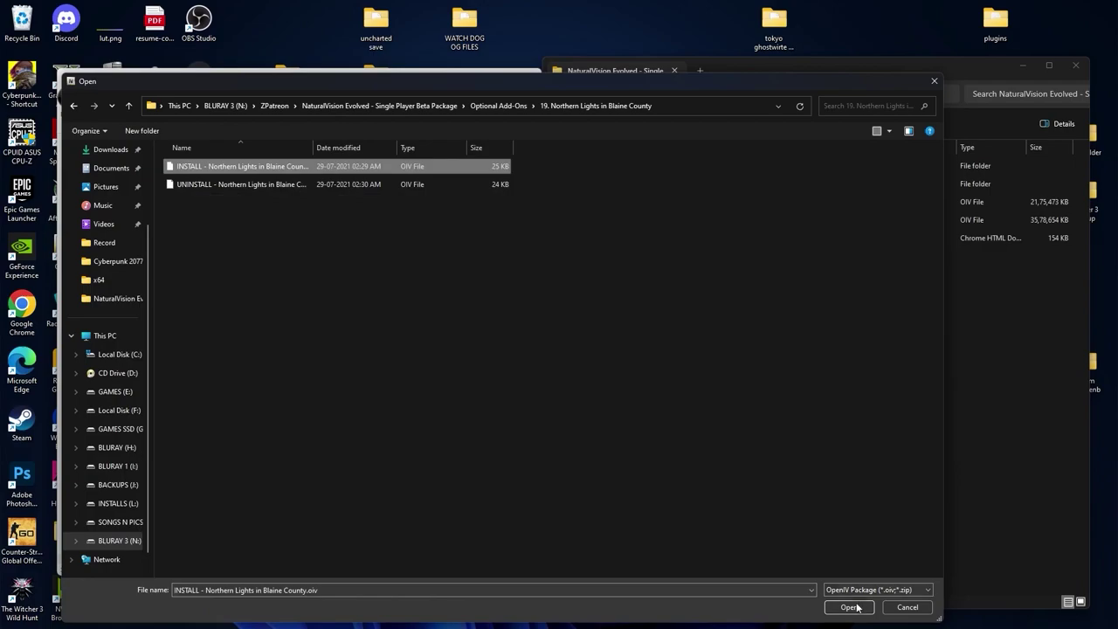
{"action": "left_click", "coordinate": [849, 607]}
{"action": "left_click", "coordinate": [472, 279]}
{"action": "left_click", "coordinate": [263, 387]}
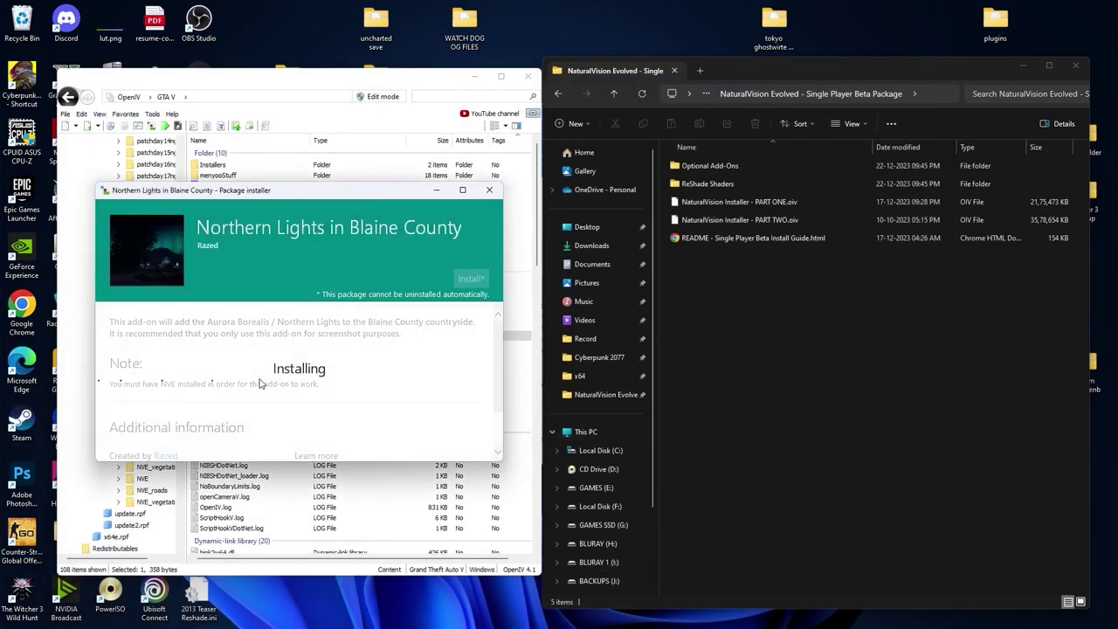
{"action": "left_click", "coordinate": [460, 444]}
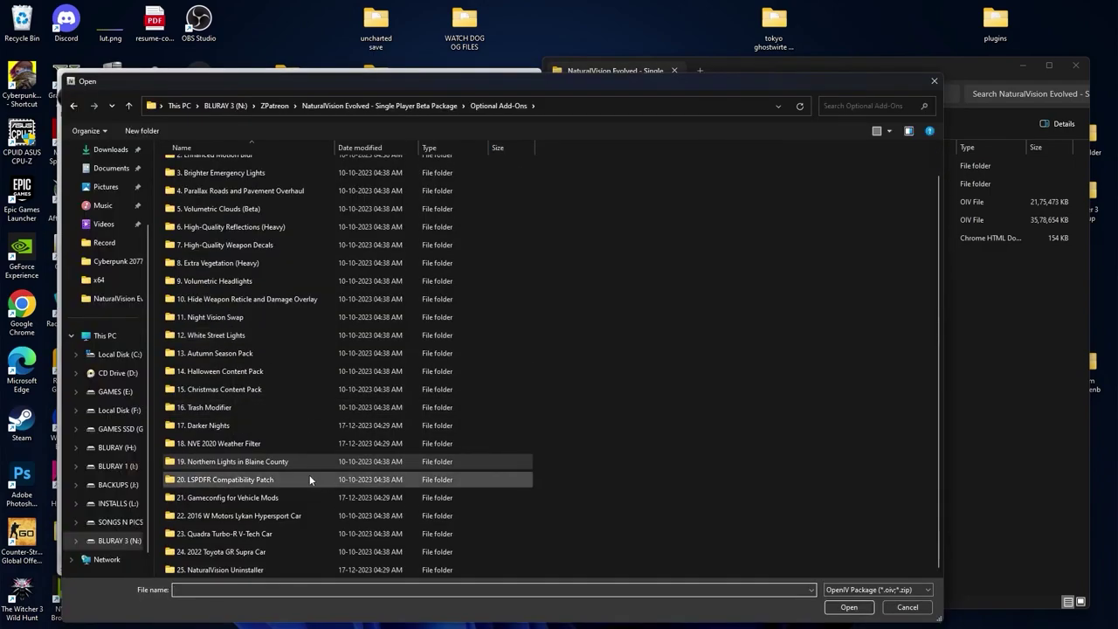
Install the optional Gameconfig for Vehicle Mods add-on using INSTALL - Gameconfig for Vehicle Mods.oiv from the "21. Gameconfig for Vehicle Mods" folder
{"action": "double_click", "coordinate": [252, 498]}
{"action": "left_click", "coordinate": [262, 166]}
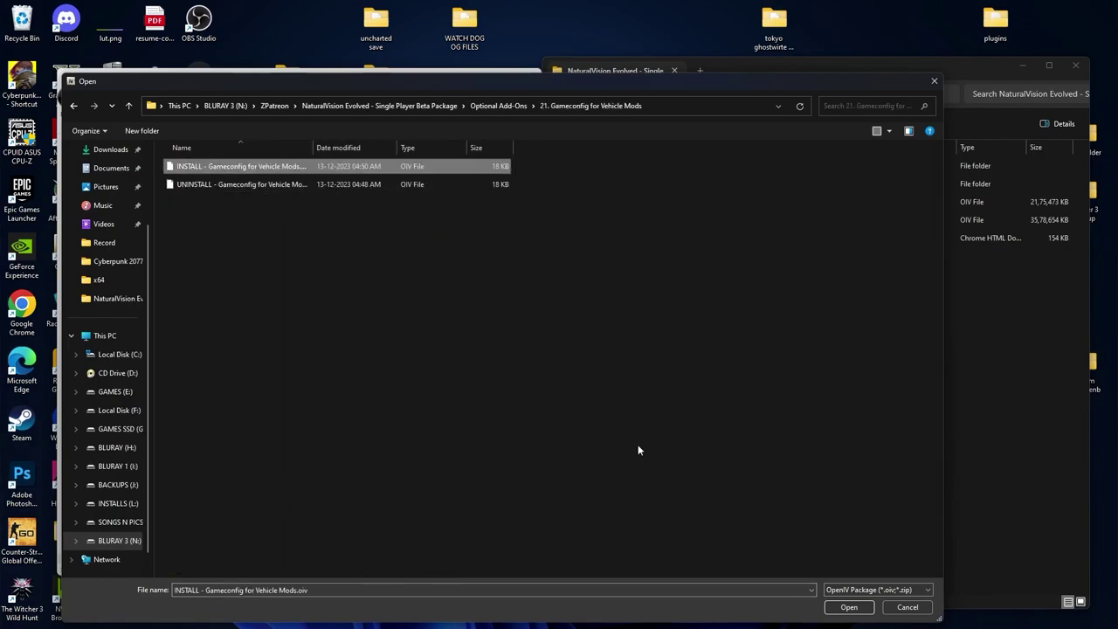
{"action": "left_click", "coordinate": [849, 608]}
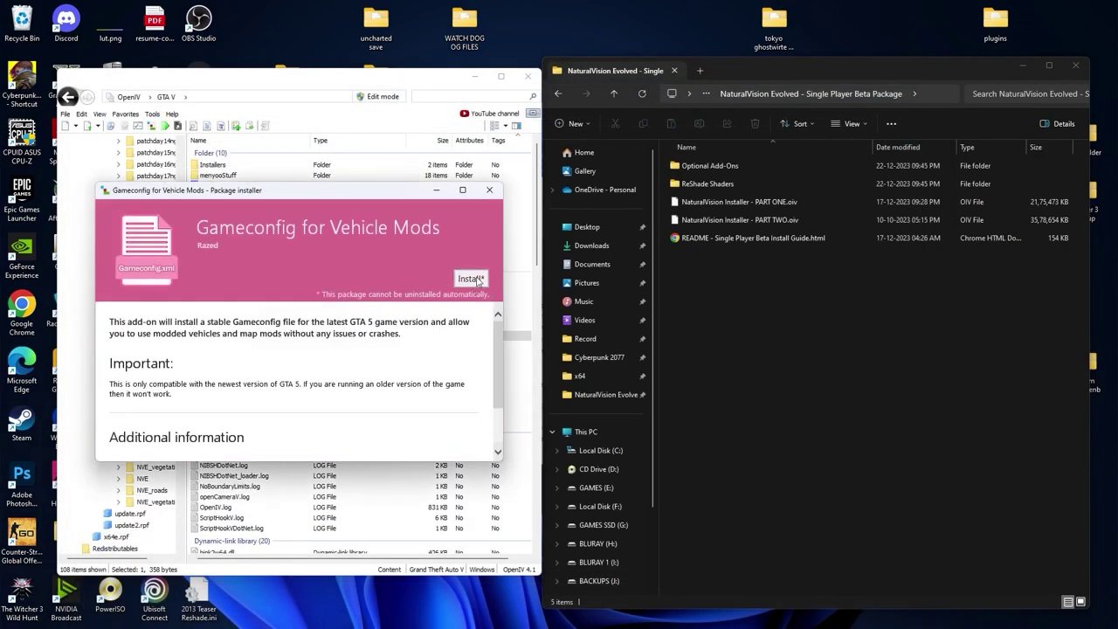
{"action": "left_click", "coordinate": [472, 278]}
{"action": "left_click", "coordinate": [316, 316]}
{"action": "left_click", "coordinate": [296, 368]}
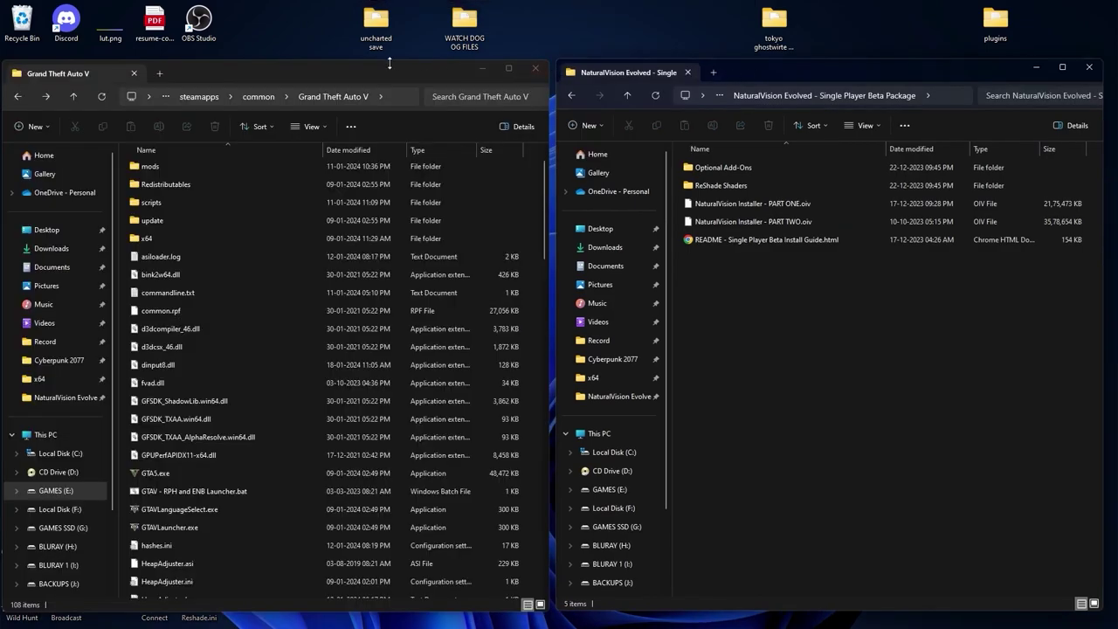
Copy all contents of the NaturalVision Evolved "ReShade Shaders" folder into the Grand Theft Auto V game folder
{"action": "mouse_move", "coordinate": [390, 63]}
{"action": "left_mouse_down"}
{"action": "mouse_move", "coordinate": [364, 78]}
{"action": "mouse_move", "coordinate": [371, 71]}
{"action": "left_mouse_up"}
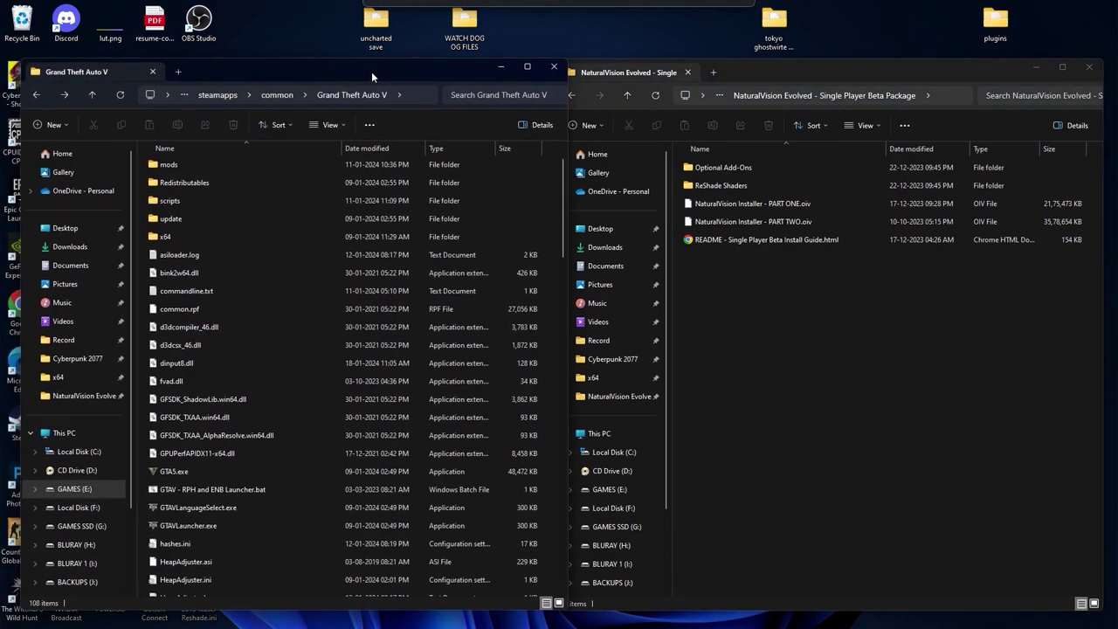
{"action": "double_click", "coordinate": [717, 185]}
{"action": "left_click_drag", "start_coordinate": [778, 76], "coordinate": [791, 84]}
{"action": "left_click_drag", "start_coordinate": [836, 312], "coordinate": [723, 177]}
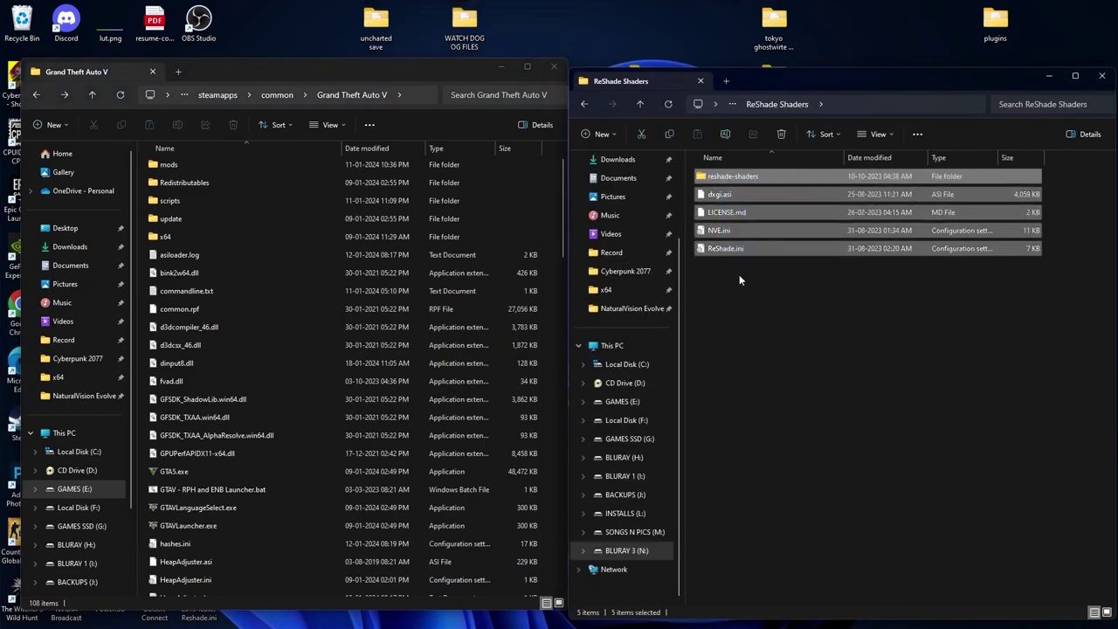
{"action": "left_click_drag", "start_coordinate": [708, 312], "coordinate": [419, 336]}
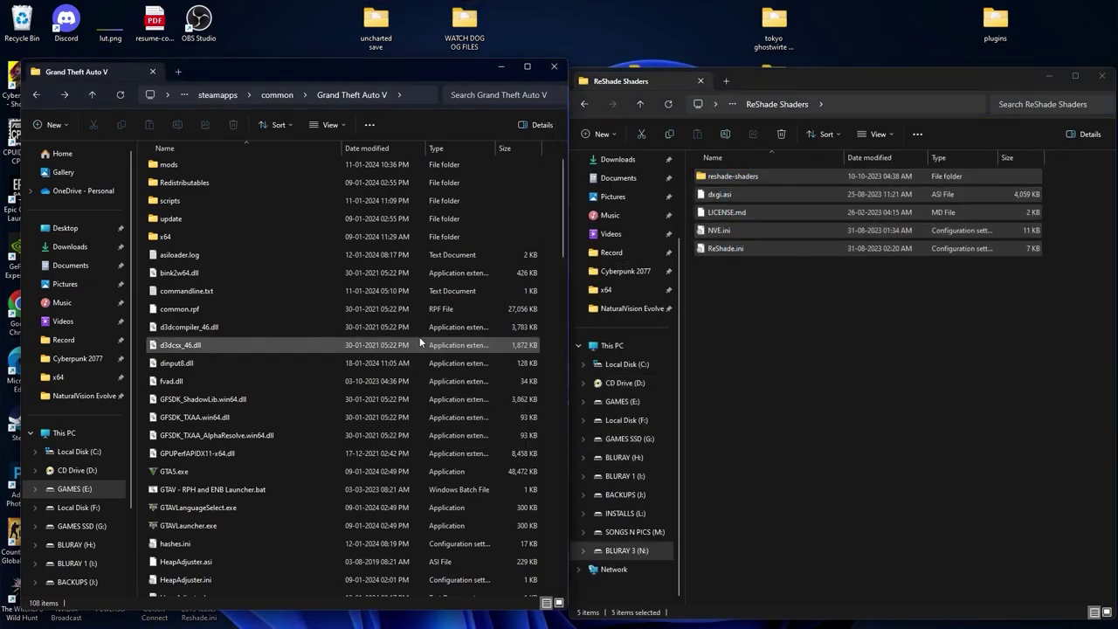
{"action": "left_click", "coordinate": [631, 229]}
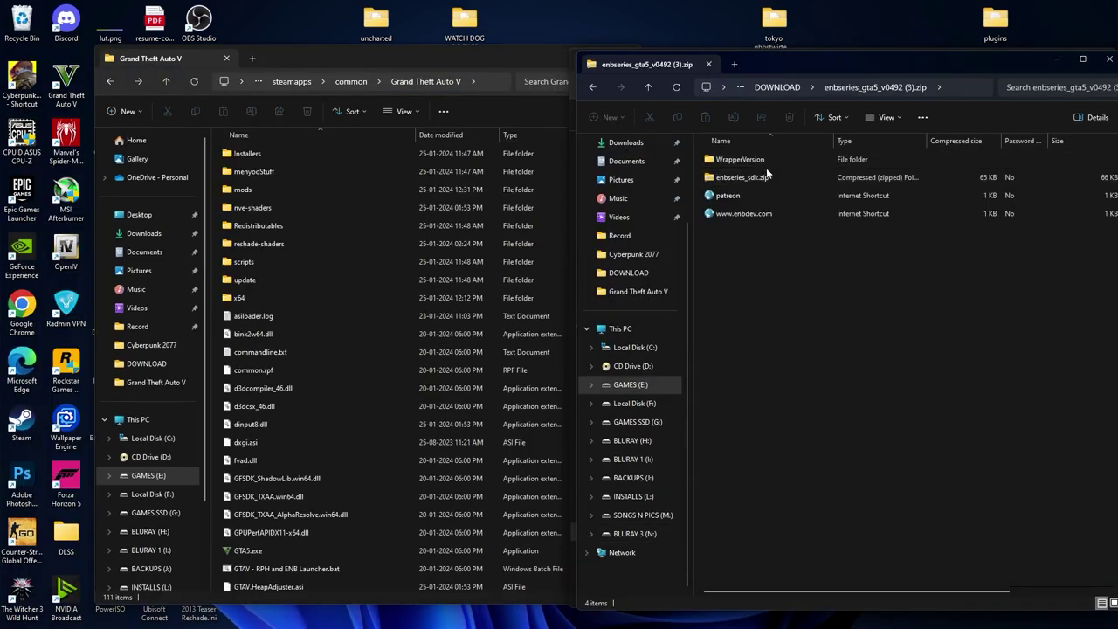
Copy the enbseries folder and the ENB files, except the license and readme, from the archive's WrapperVersion folder into the Grand Theft Auto V folder
{"action": "double_click", "coordinate": [739, 159]}
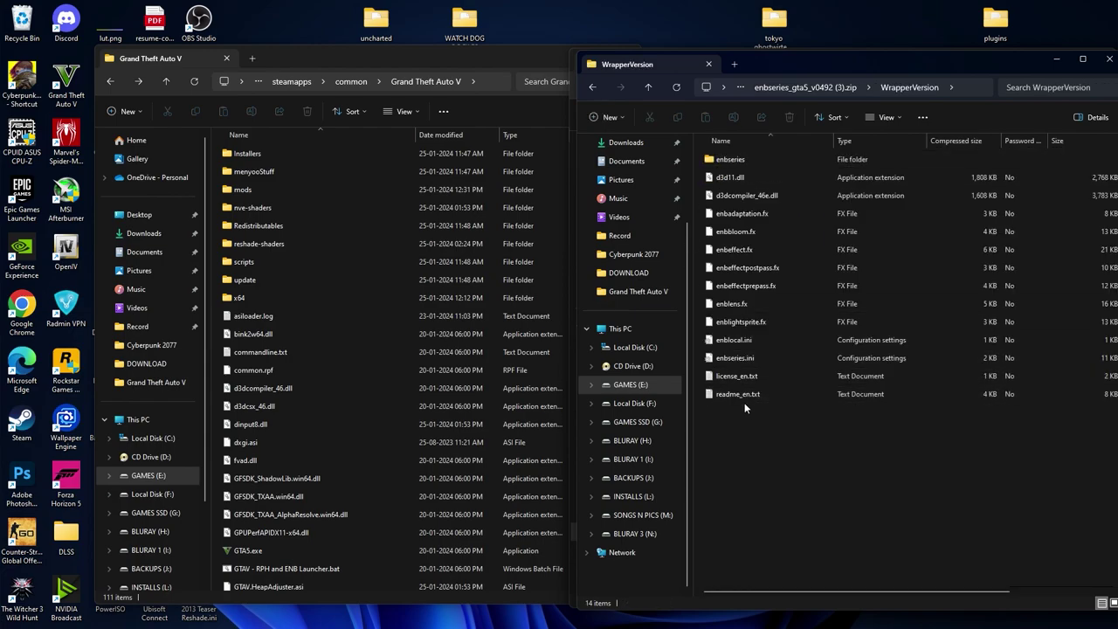
{"action": "left_click_drag", "start_coordinate": [699, 358], "coordinate": [819, 157]}
{"action": "left_click_drag", "start_coordinate": [743, 180], "coordinate": [325, 382]}
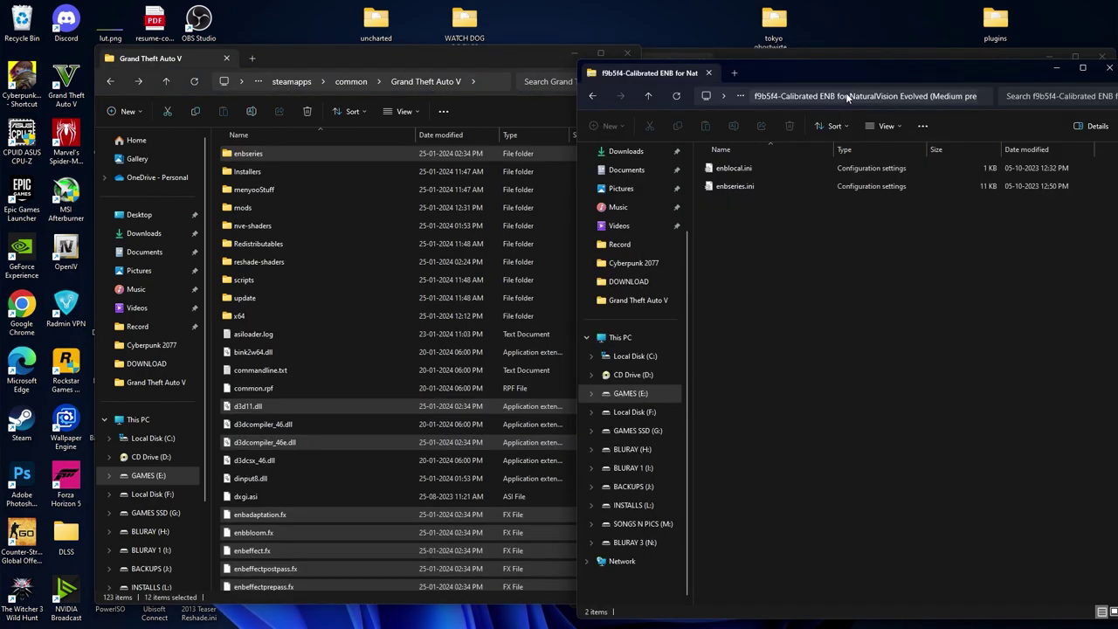
Copy enblocal.ini and enbseries.ini from the Calibrated ENB for NaturalVision Evolved (Medium) folder into the game folder, replacing the existing files
{"action": "left_click_drag", "start_coordinate": [817, 74], "coordinate": [830, 69]}
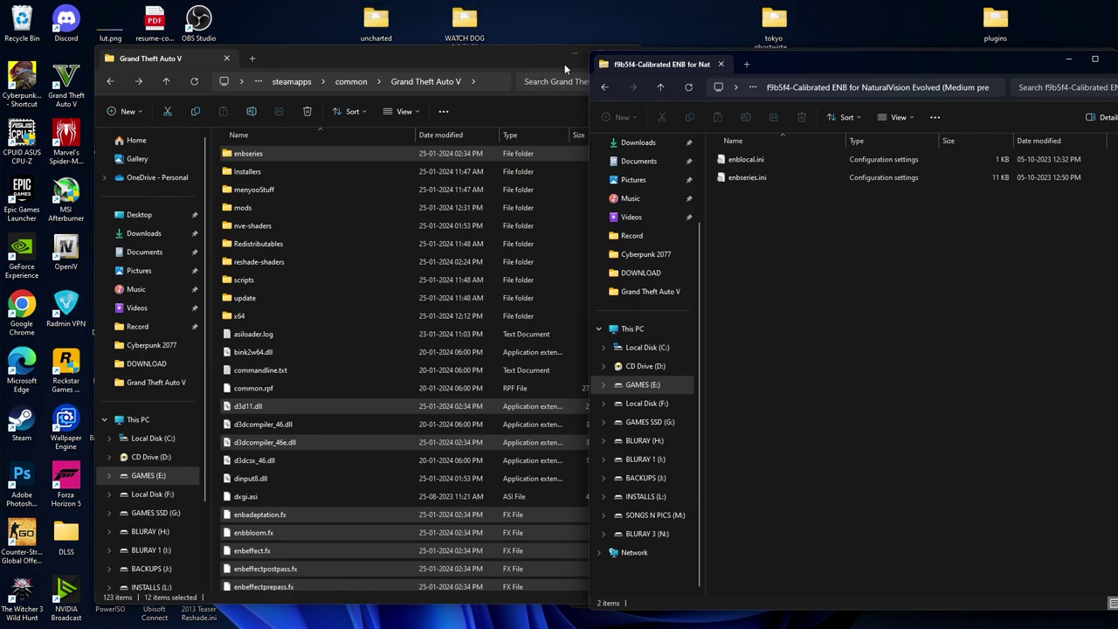
{"action": "left_click_drag", "start_coordinate": [805, 212], "coordinate": [750, 159]}
{"action": "left_click_drag", "start_coordinate": [748, 160], "coordinate": [456, 416]}
{"action": "left_click", "coordinate": [573, 229]}
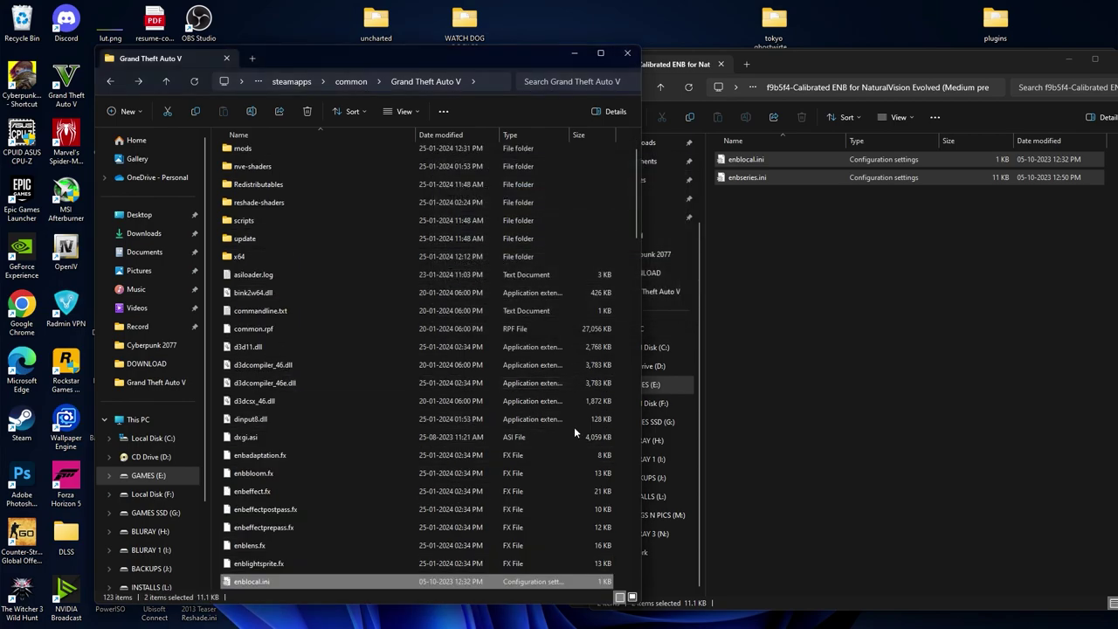
{"action": "scroll", "coordinate": [579, 443], "scroll_direction": "up", "scroll_amount": 1}
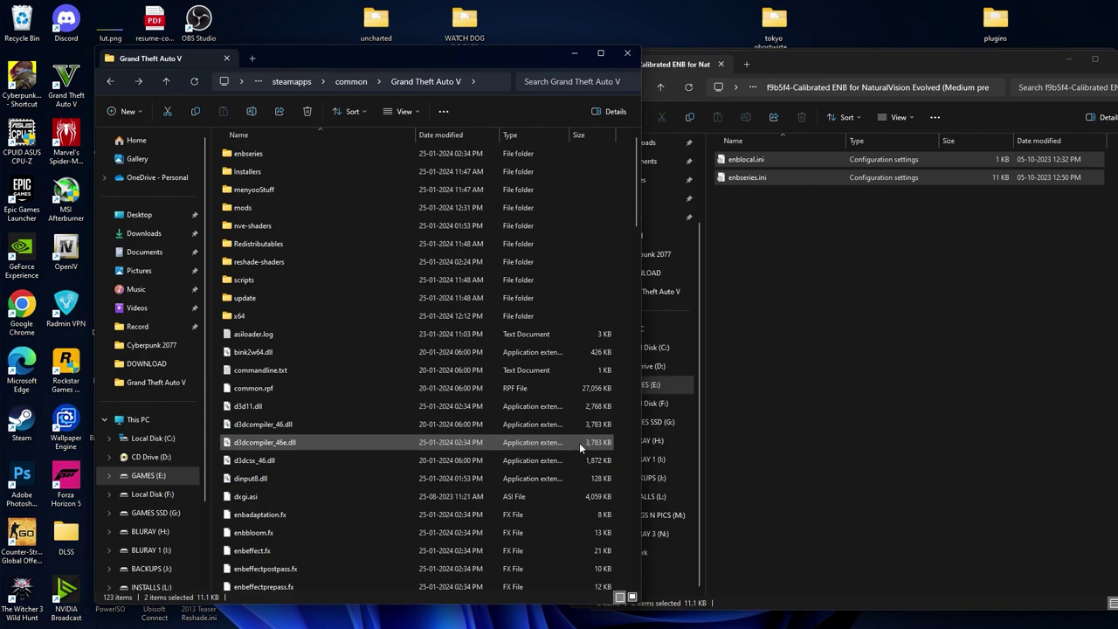
{"action": "left_click", "coordinate": [575, 53]}
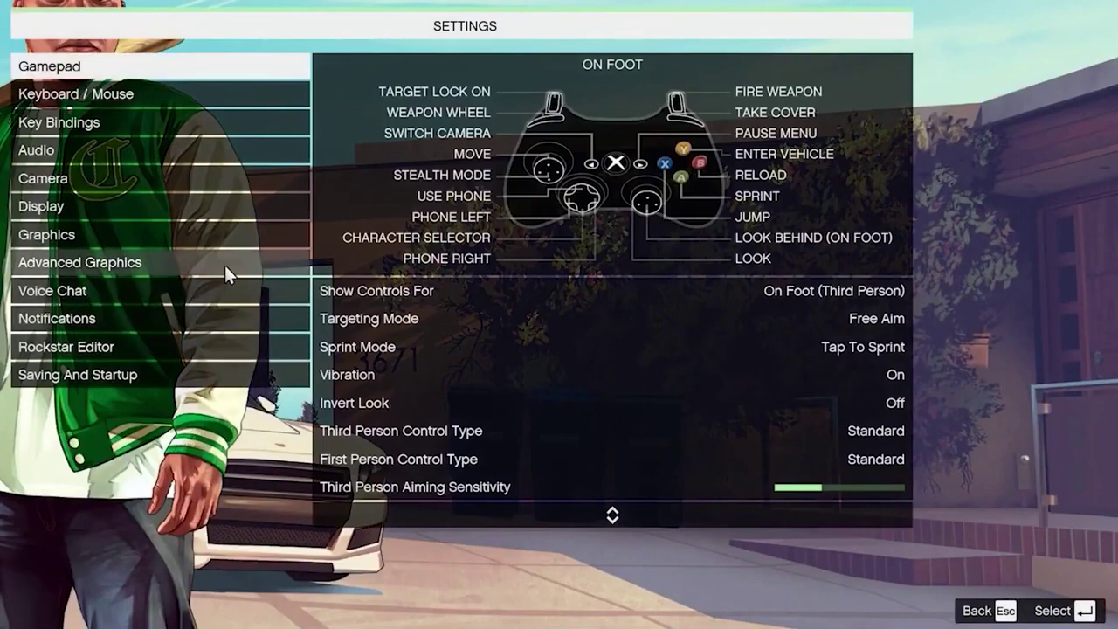
Turn FXAA and MSAA off in the game's Graphics settings, apply the changes and quit the game
{"action": "left_click", "coordinate": [242, 244]}
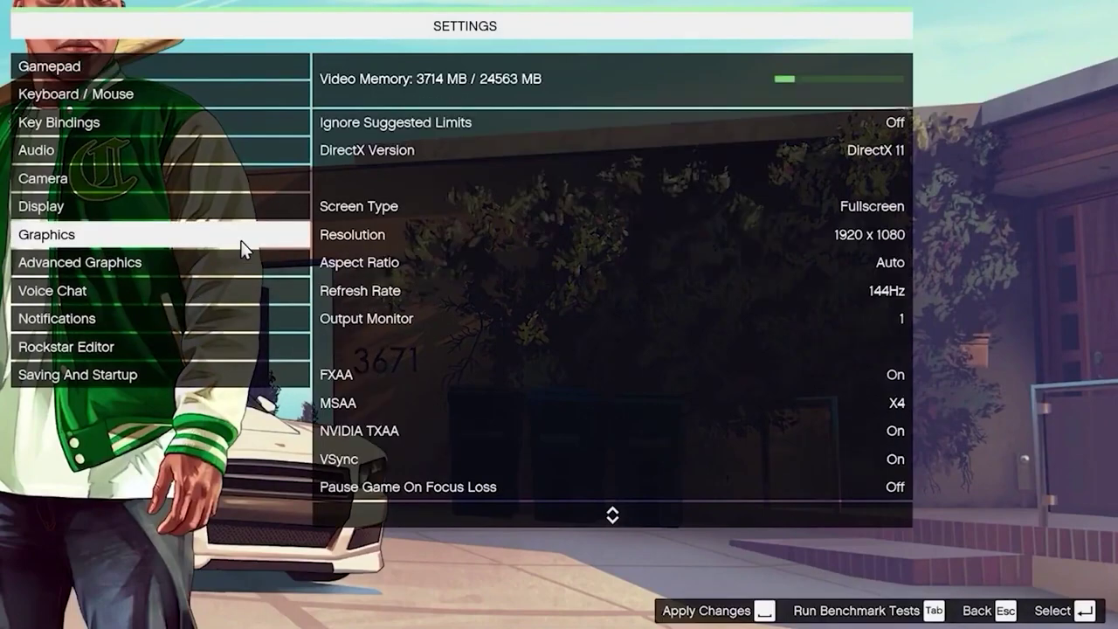
{"action": "left_click", "coordinate": [662, 380]}
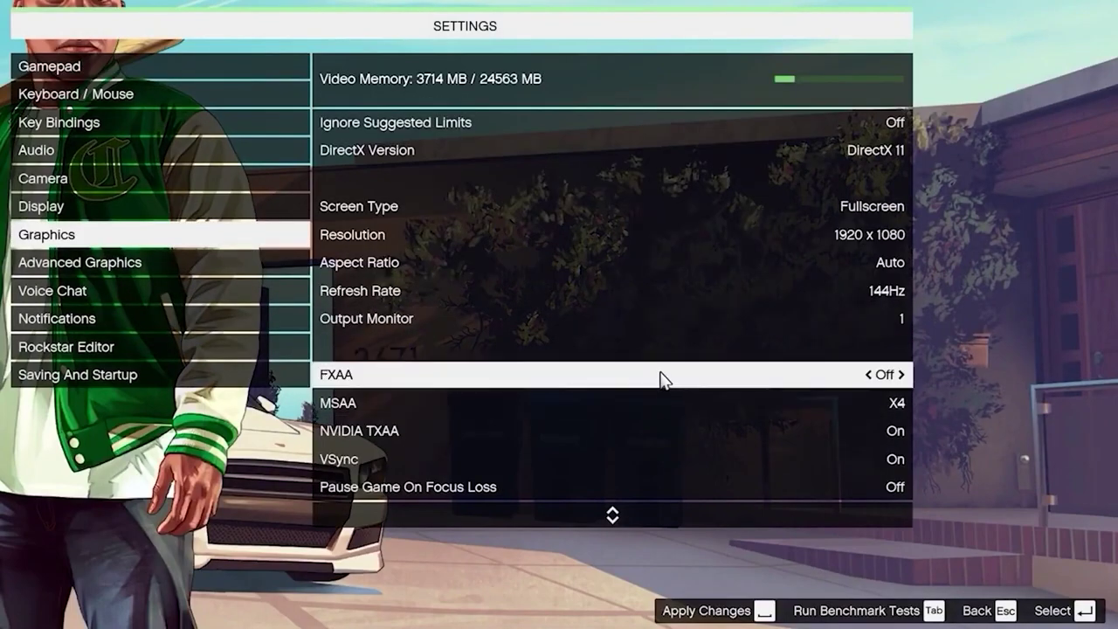
{"action": "key", "text": "Left"}
{"action": "key", "text": "Down"}
{"action": "key", "text": "space"}
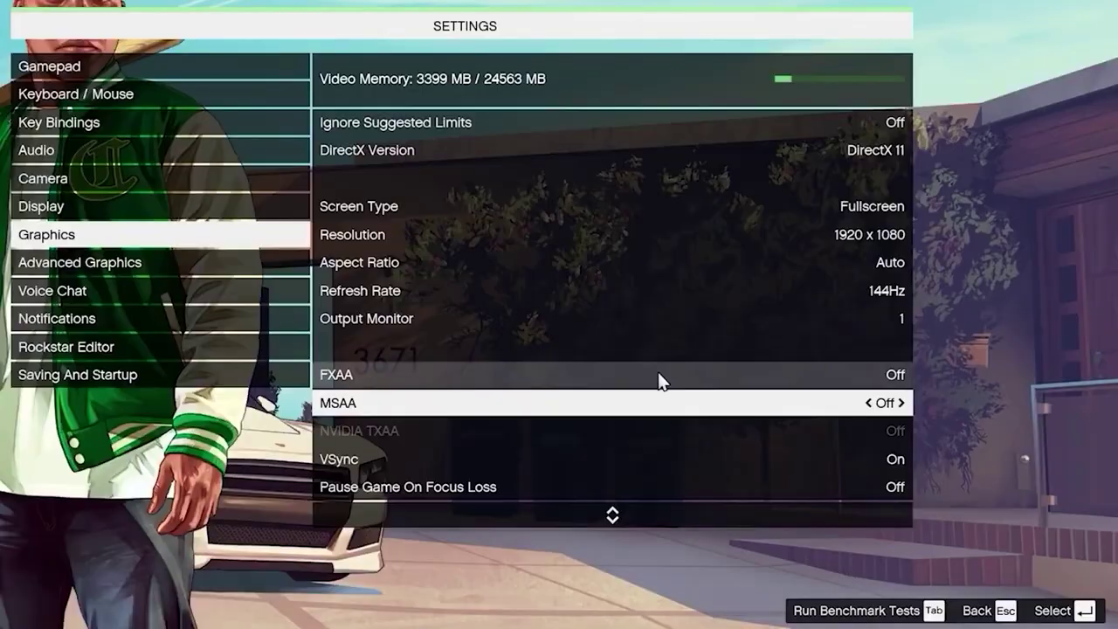
{"action": "key", "text": "Escape"}
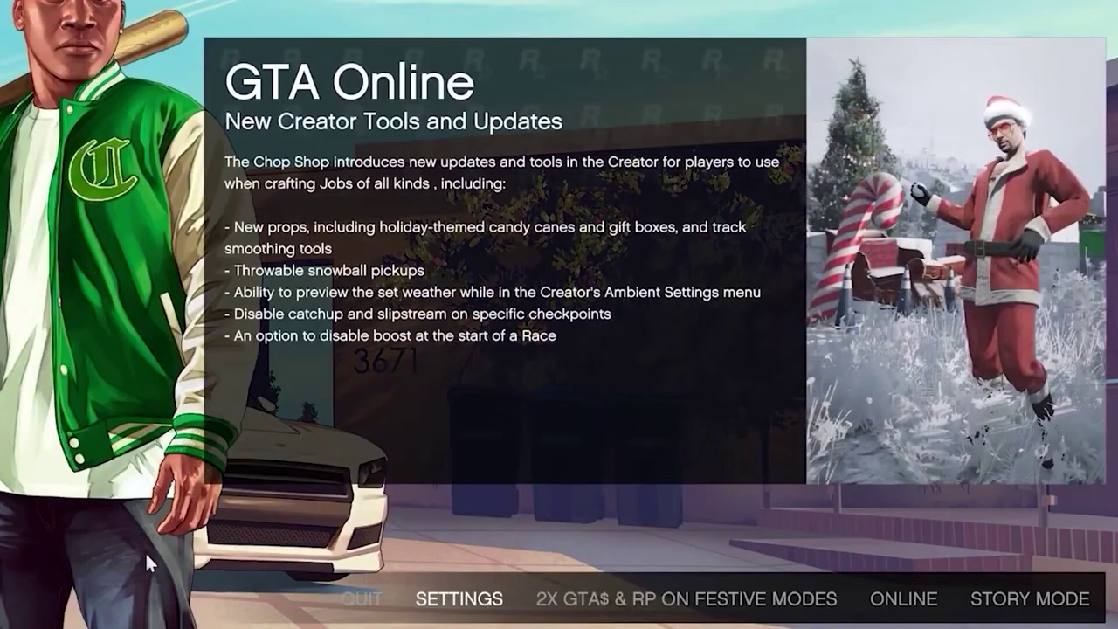
{"action": "key", "text": "Escape"}
{"action": "key", "text": "Return"}
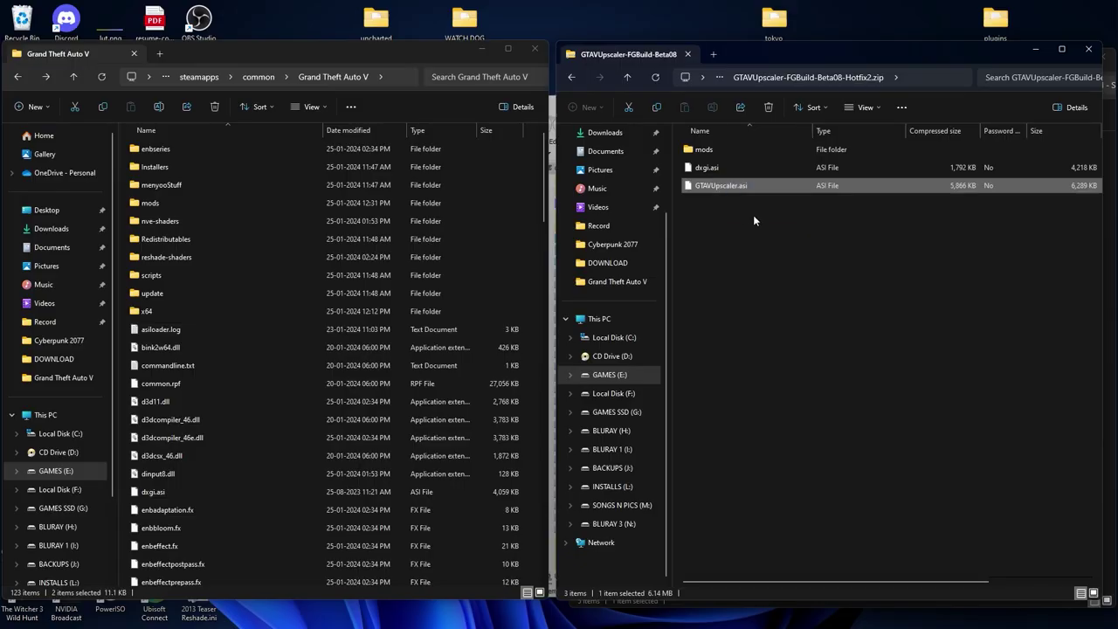
Copy dxgi.asi and GTAVUpscaler.asi from GTAVUpscaler-FGBuild-Beta08-Hotfix2.zip into the Grand Theft Auto V folder, replacing the existing dxgi.asi
{"action": "left_click_drag", "start_coordinate": [753, 215], "coordinate": [705, 143]}
{"action": "left_click_drag", "start_coordinate": [796, 215], "coordinate": [446, 386]}
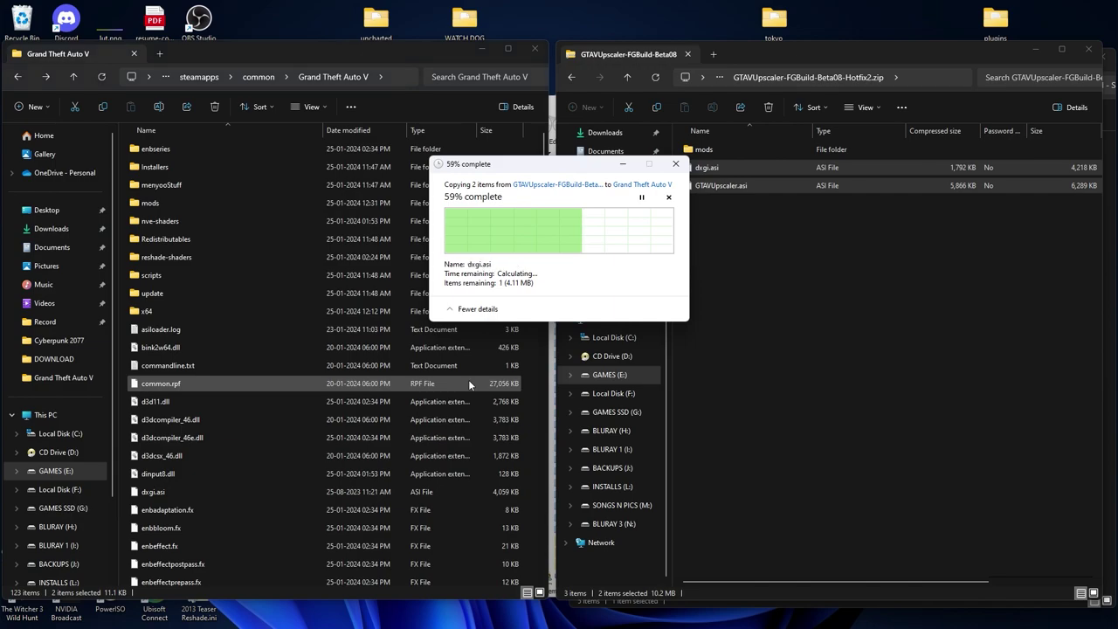
{"action": "left_click", "coordinate": [538, 228]}
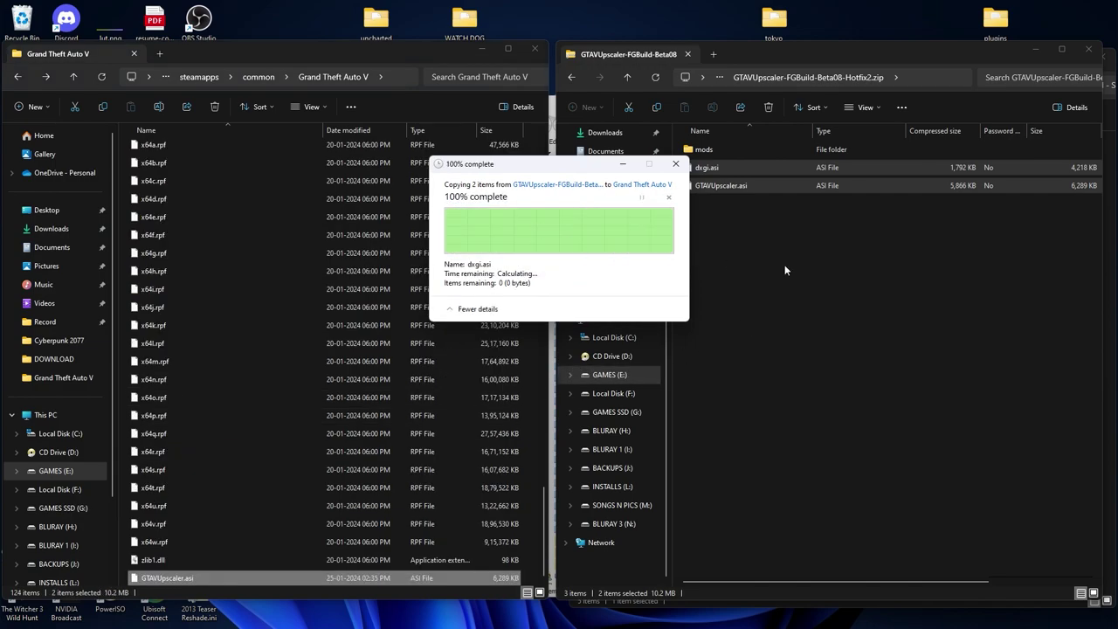
Copy the contents of the upscaler archive's mods folder into the game's mods folder
{"action": "double_click", "coordinate": [194, 208]}
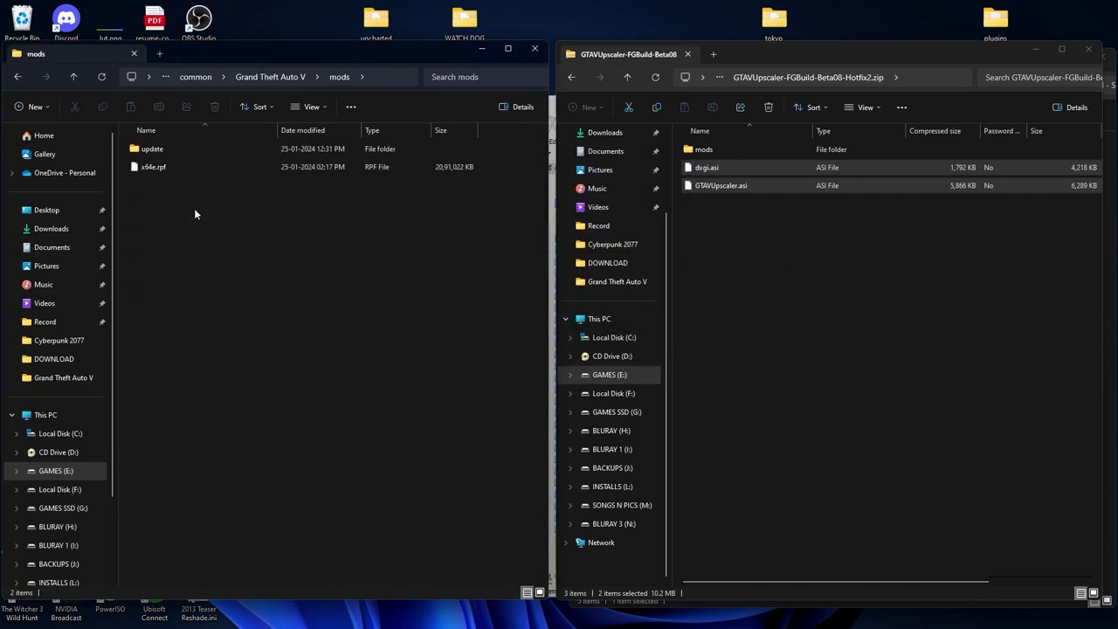
{"action": "double_click", "coordinate": [722, 151]}
{"action": "left_click_drag", "start_coordinate": [761, 199], "coordinate": [185, 227]}
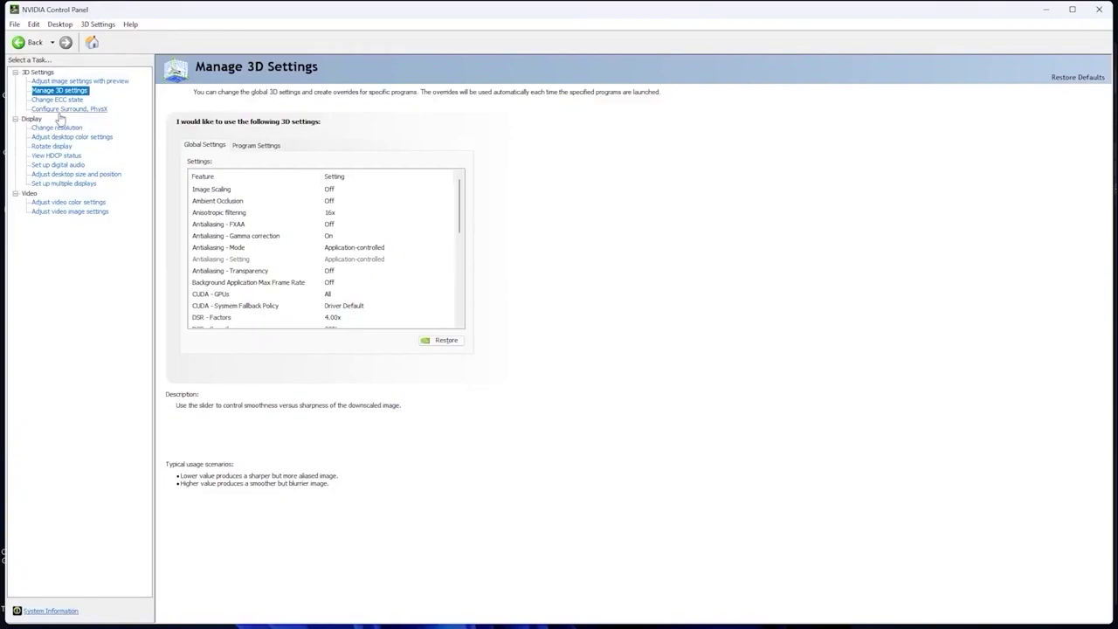
In the NVIDIA Control Panel program settings, set Vertical sync to On for Grand Theft Auto V (gta5.exe) and close the control panel
{"action": "left_click", "coordinate": [262, 147]}
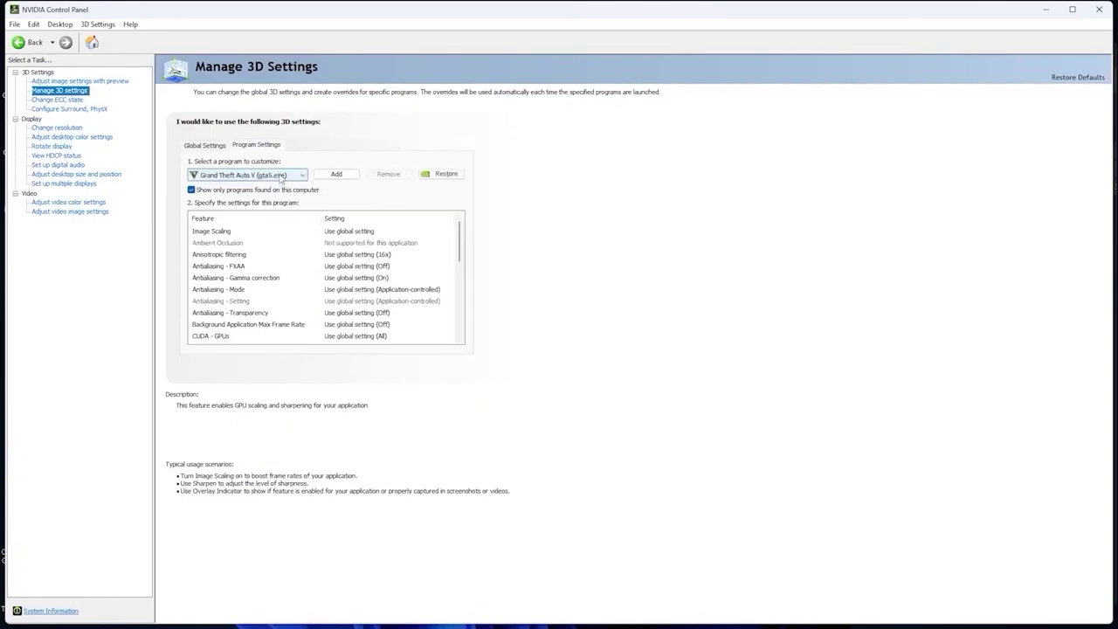
{"action": "left_click_drag", "start_coordinate": [460, 237], "coordinate": [460, 323]}
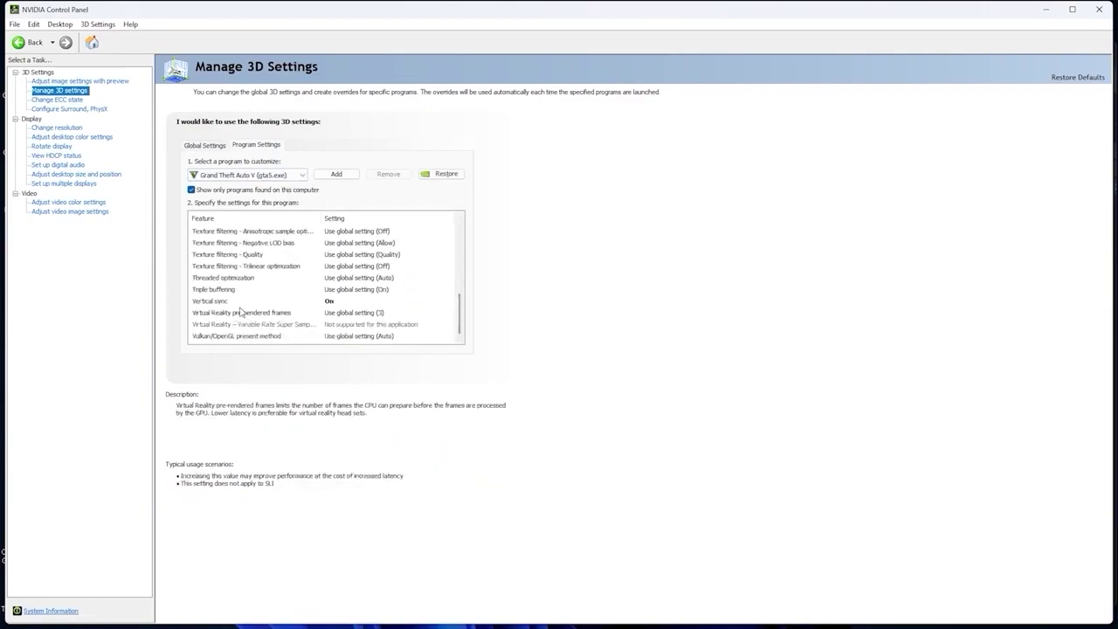
{"action": "left_click", "coordinate": [337, 301]}
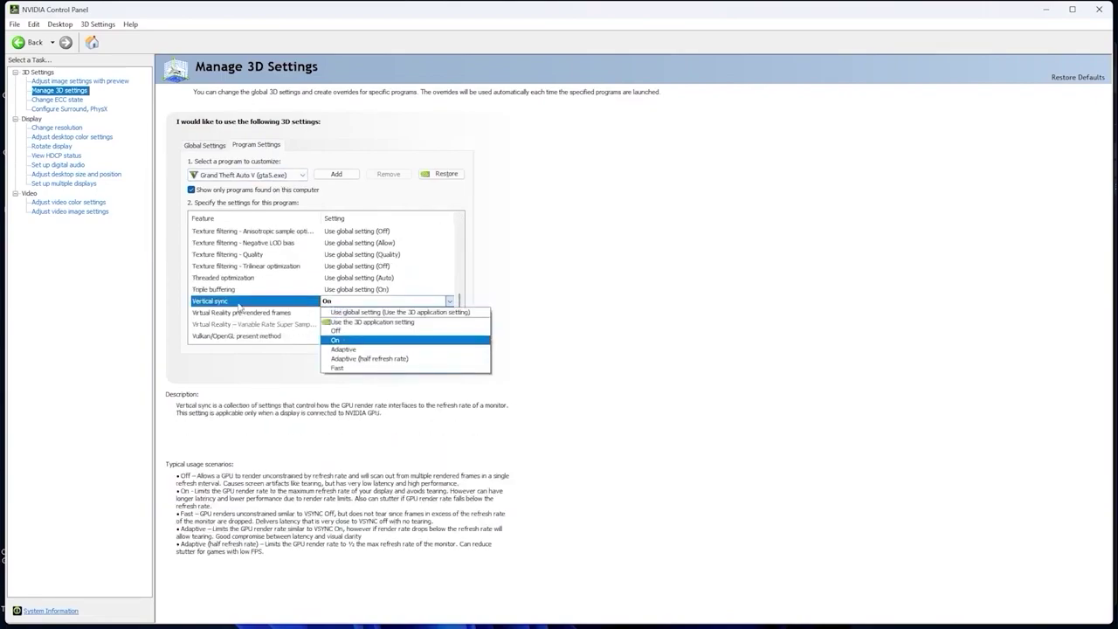
{"action": "left_click", "coordinate": [341, 342]}
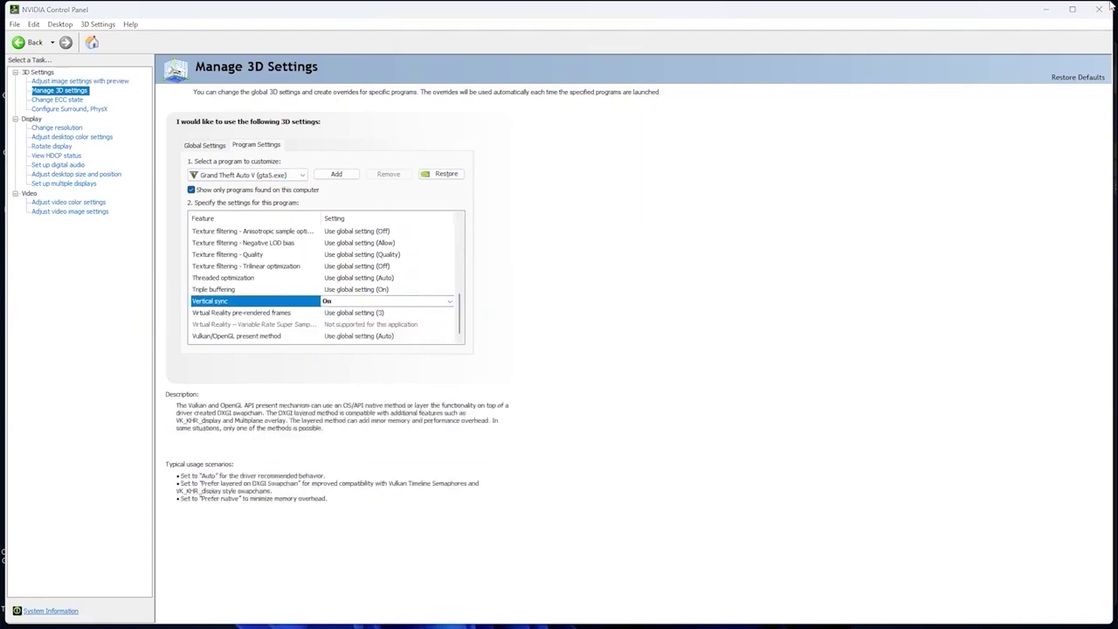
{"action": "left_click", "coordinate": [1105, 7]}
Minimize the open folder window and launch Grand Theft Auto V from the desktop
{"action": "left_click", "coordinate": [481, 48]}
{"action": "right_click", "coordinate": [353, 136]}
{"action": "left_click", "coordinate": [394, 188]}
{"action": "double_click", "coordinate": [68, 80]}
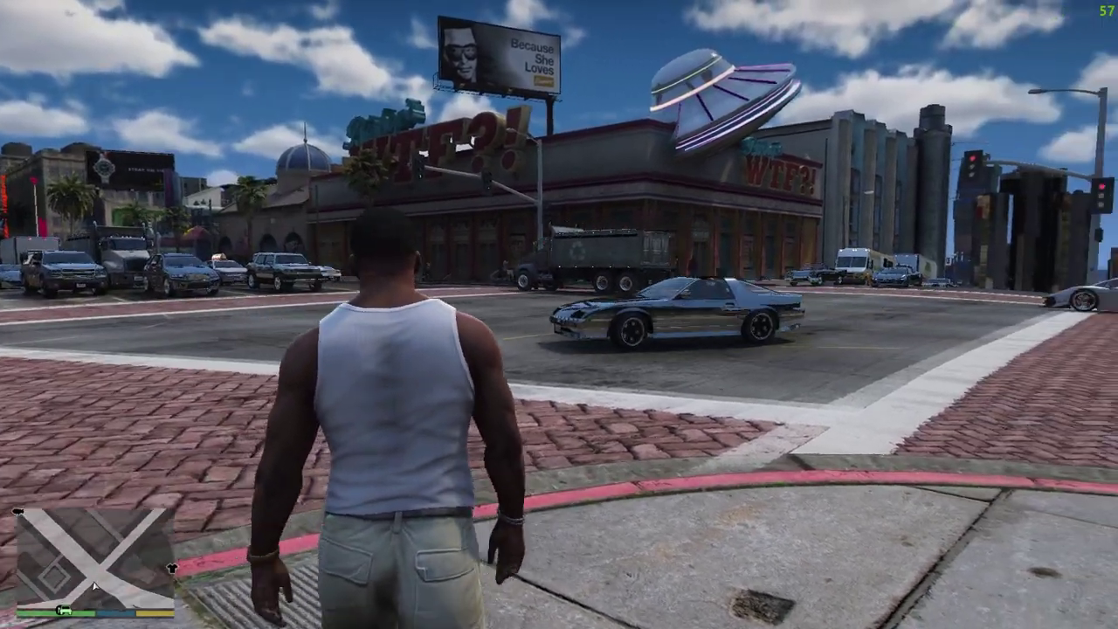
Change the in-game camera view, inspect the ENBSeries settings overlay and close it again
{"action": "key", "text": "v"}
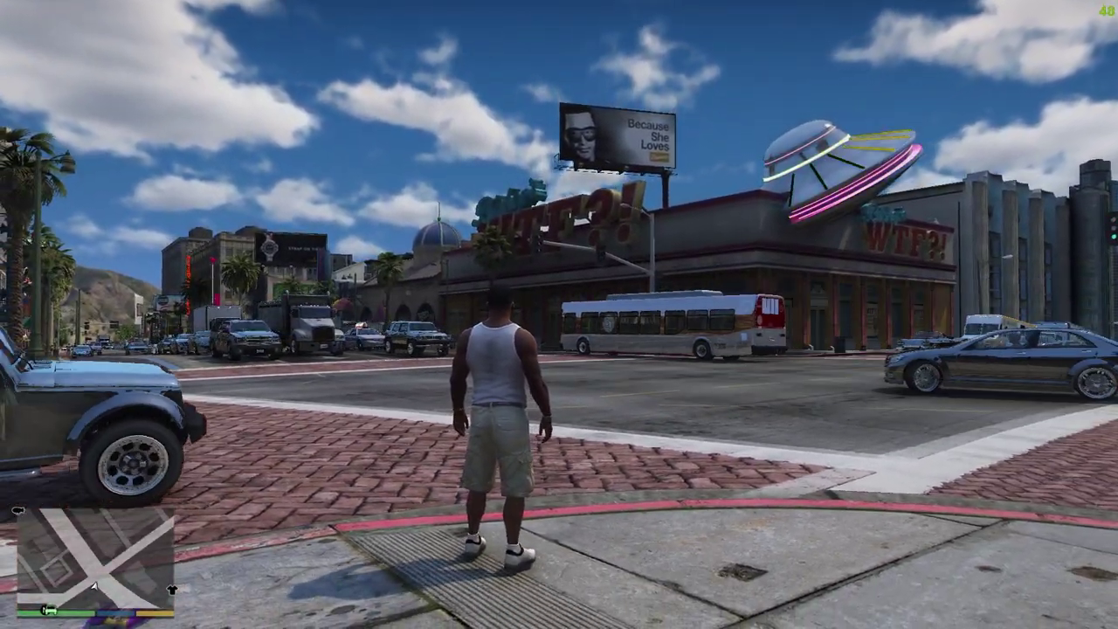
{"action": "key", "text": "shift+Return"}
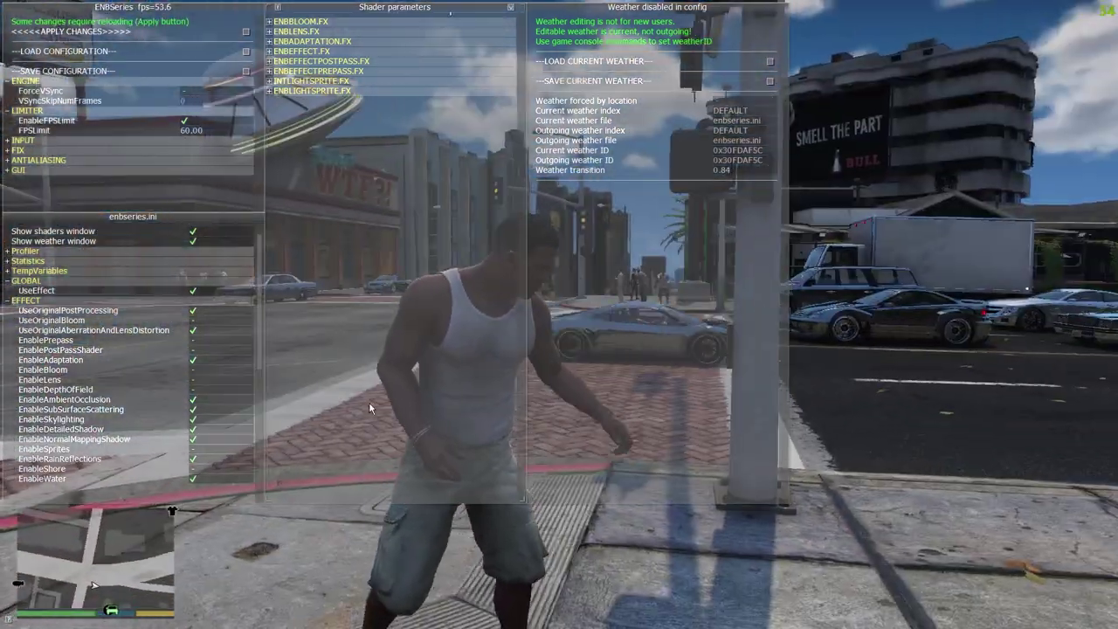
{"action": "key", "text": "shift+Return"}
{"action": "key", "text": "w"}
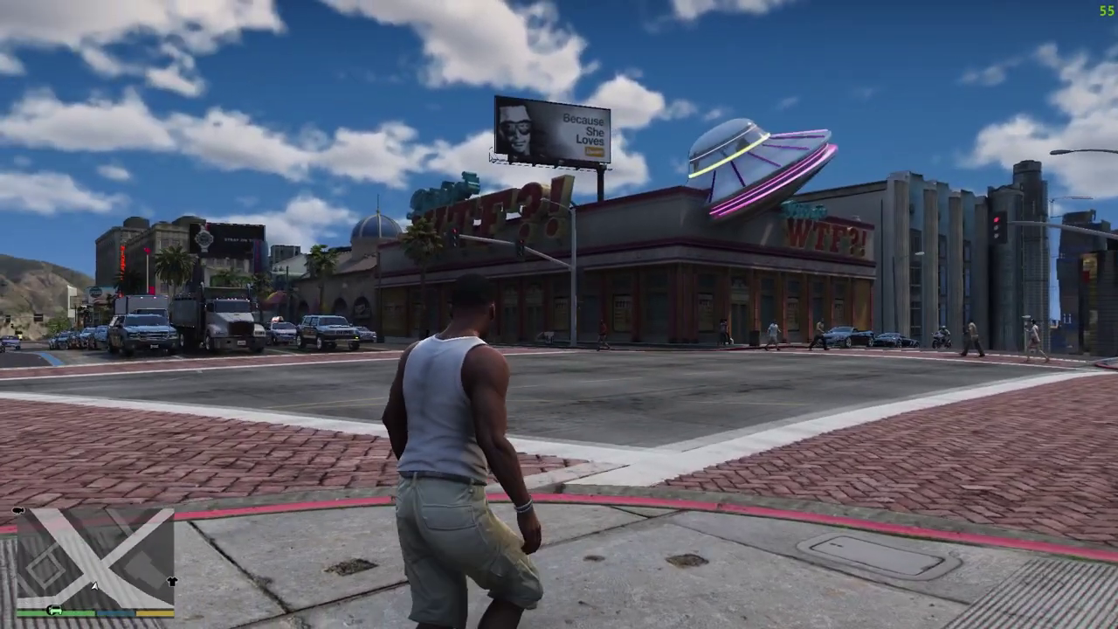
Open the ReShade and GTA V Upscaler overlays and move the ReShade window fully into view
{"action": "key", "text": "Home"}
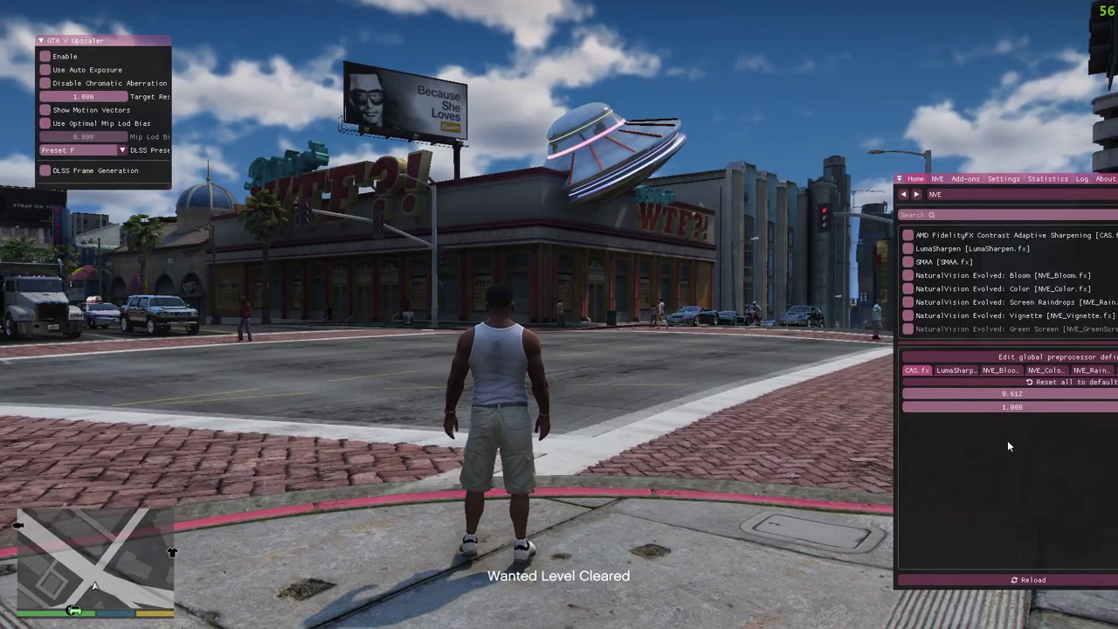
{"action": "left_click_drag", "start_coordinate": [1007, 440], "coordinate": [410, 303]}
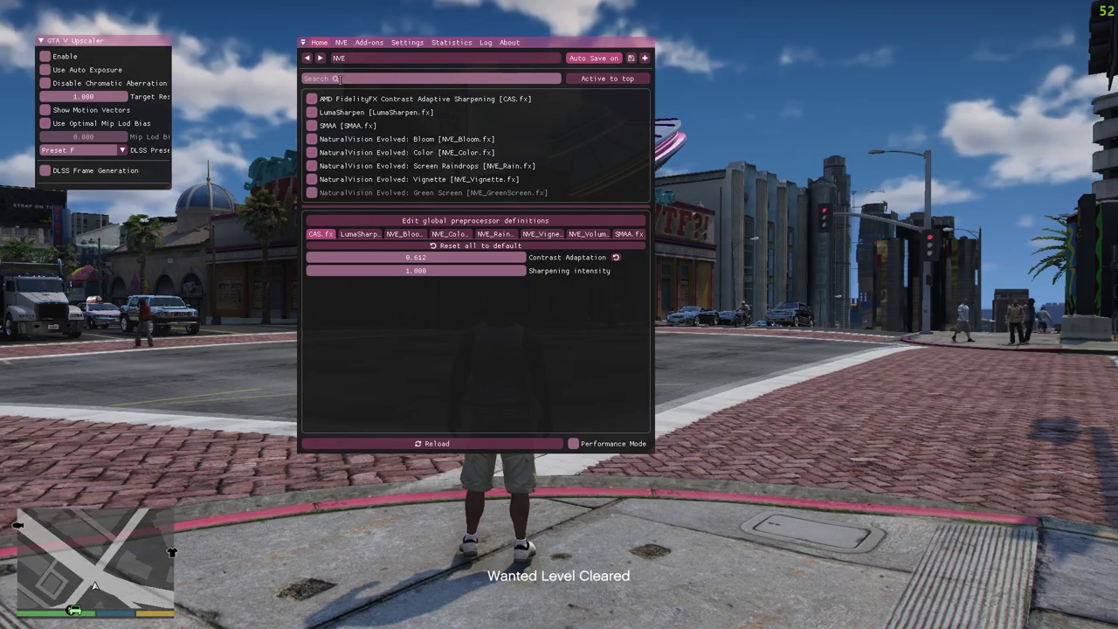
In the NVE weather settings, try the CLEARING and EXTRASUNNY presets and then set the weather to CLOUDS
{"action": "left_click", "coordinate": [342, 42]}
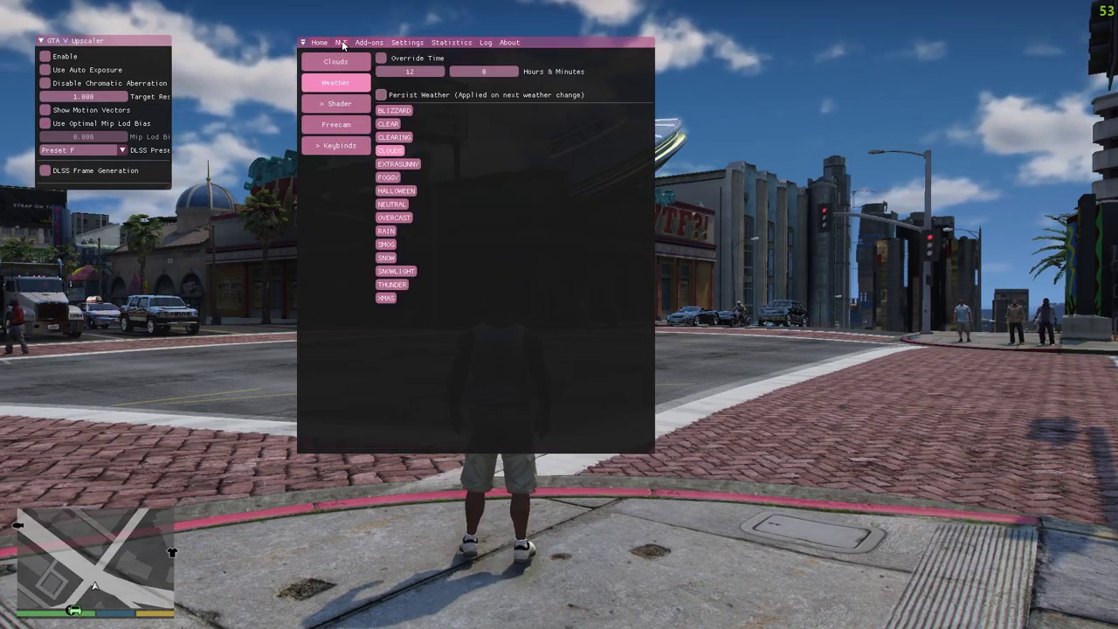
{"action": "left_click", "coordinate": [394, 139]}
{"action": "left_click", "coordinate": [396, 165]}
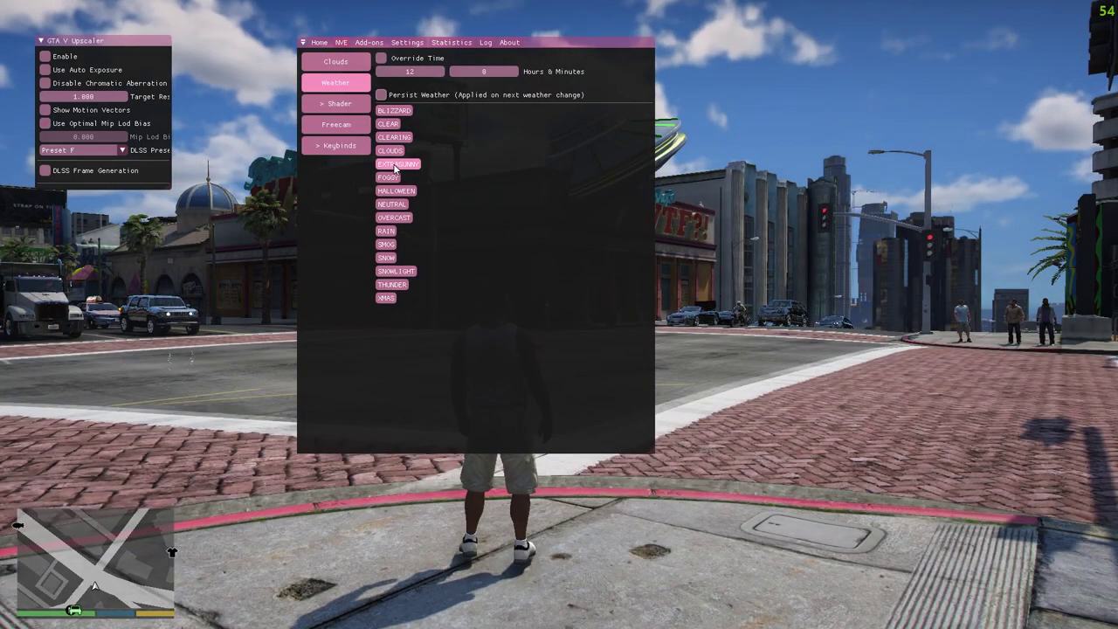
{"action": "left_click", "coordinate": [393, 153]}
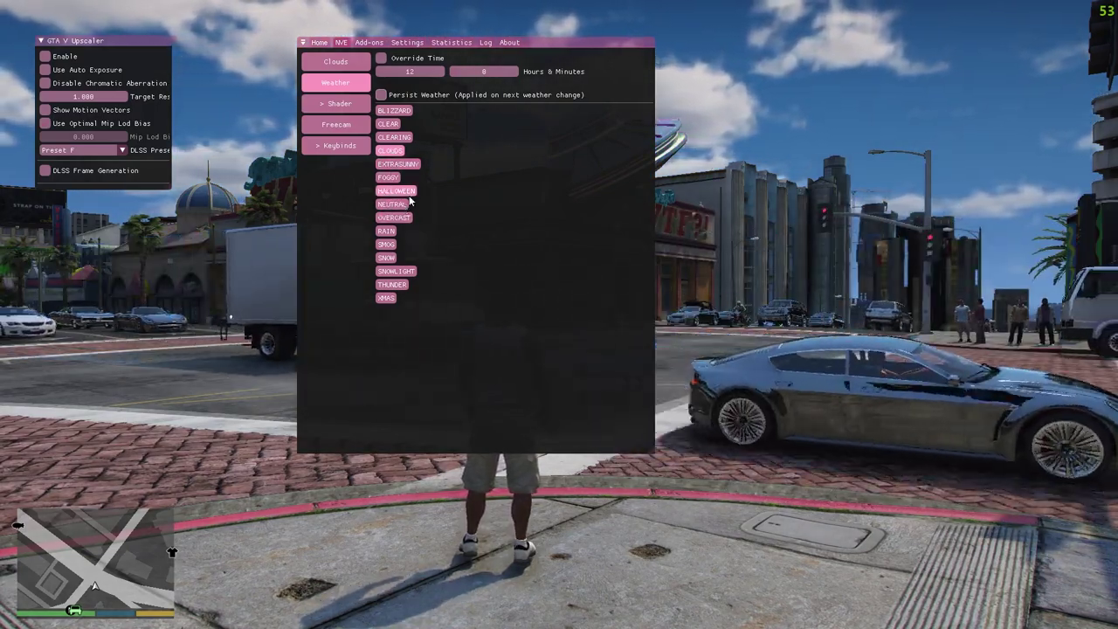
Move the GTA V Upscaler window next to the ReShade window, enable upscaling and DLSS Frame Generation, and close the overlays
{"action": "left_click_drag", "start_coordinate": [128, 38], "coordinate": [236, 105]}
{"action": "left_click", "coordinate": [169, 123]}
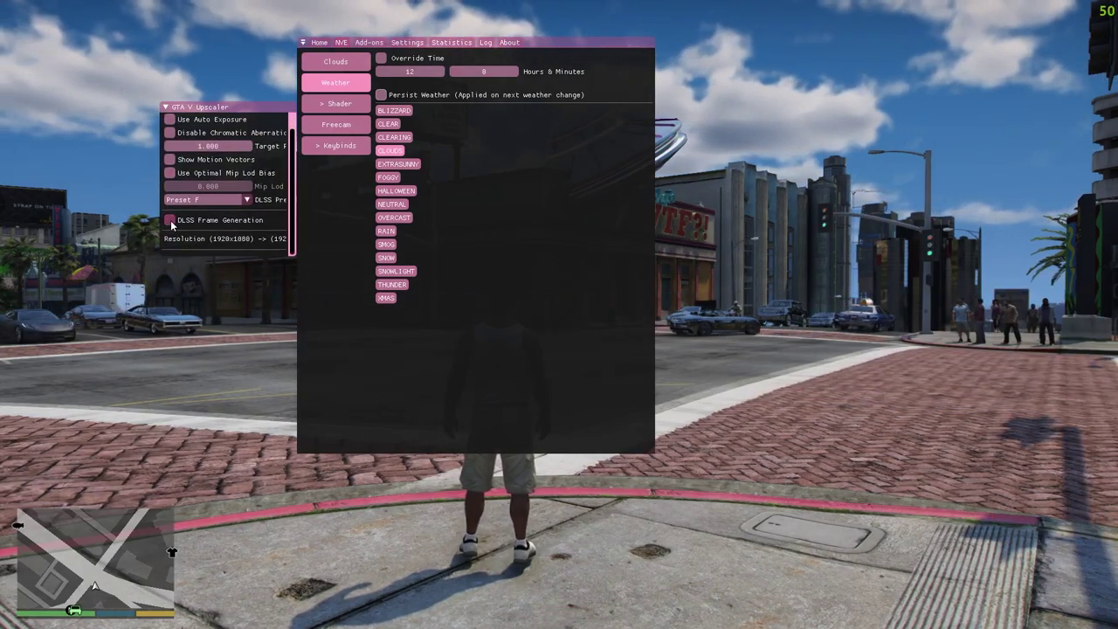
{"action": "key", "text": "Home"}
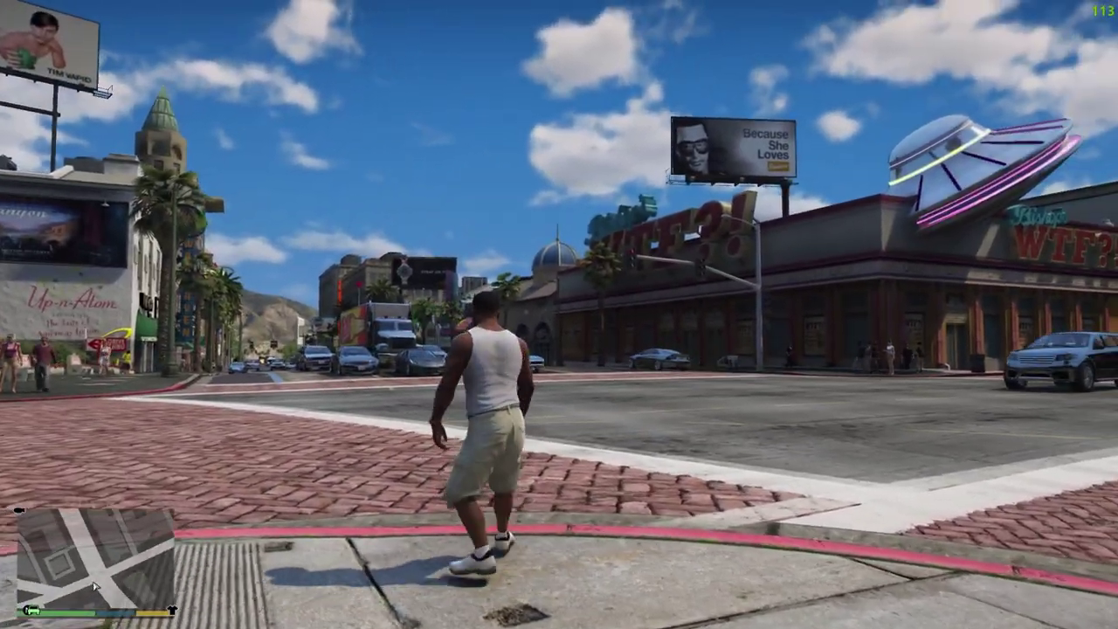
Turn off UseEffect and hide the weather window in the ENBSeries overlay, close it and walk the character around the intersection
{"action": "key", "text": "shift+Return"}
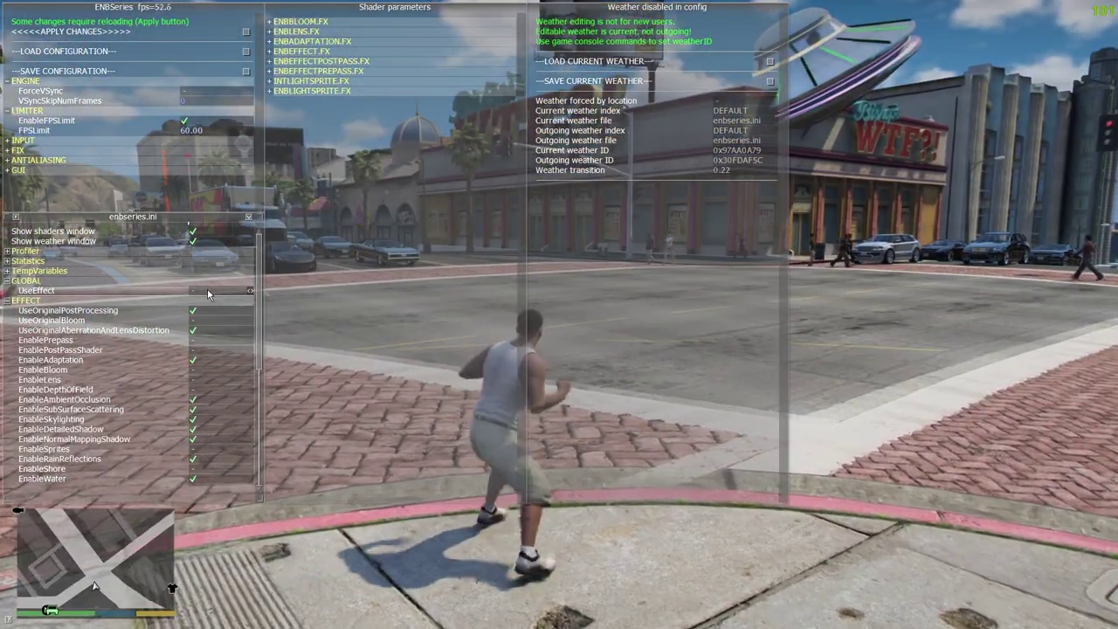
{"action": "key", "text": "shift+Return"}
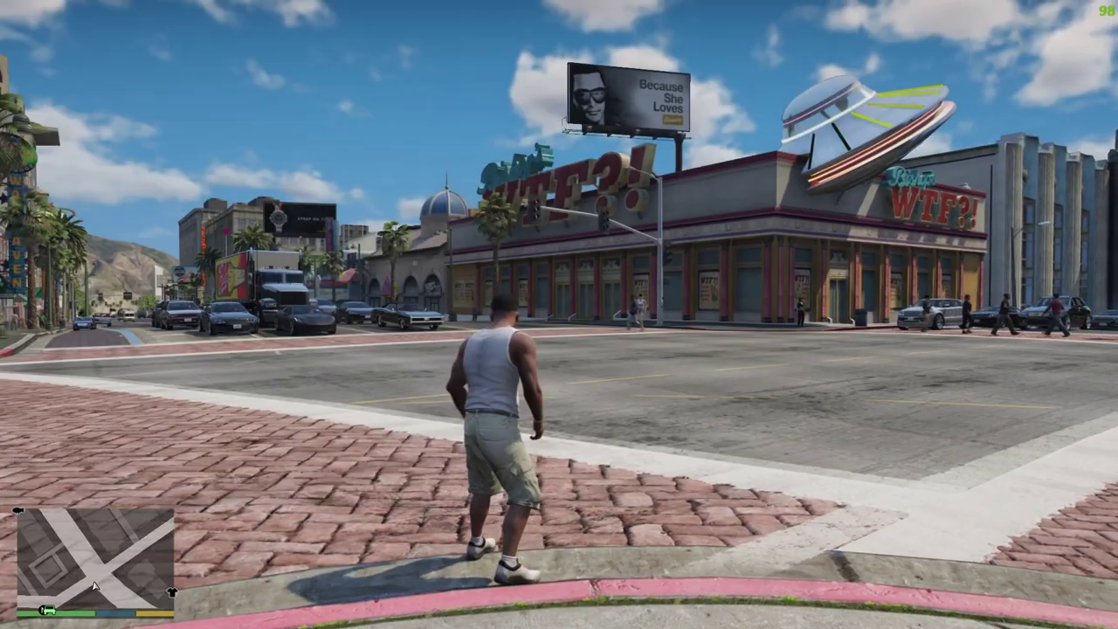
{"action": "key", "text": "w"}
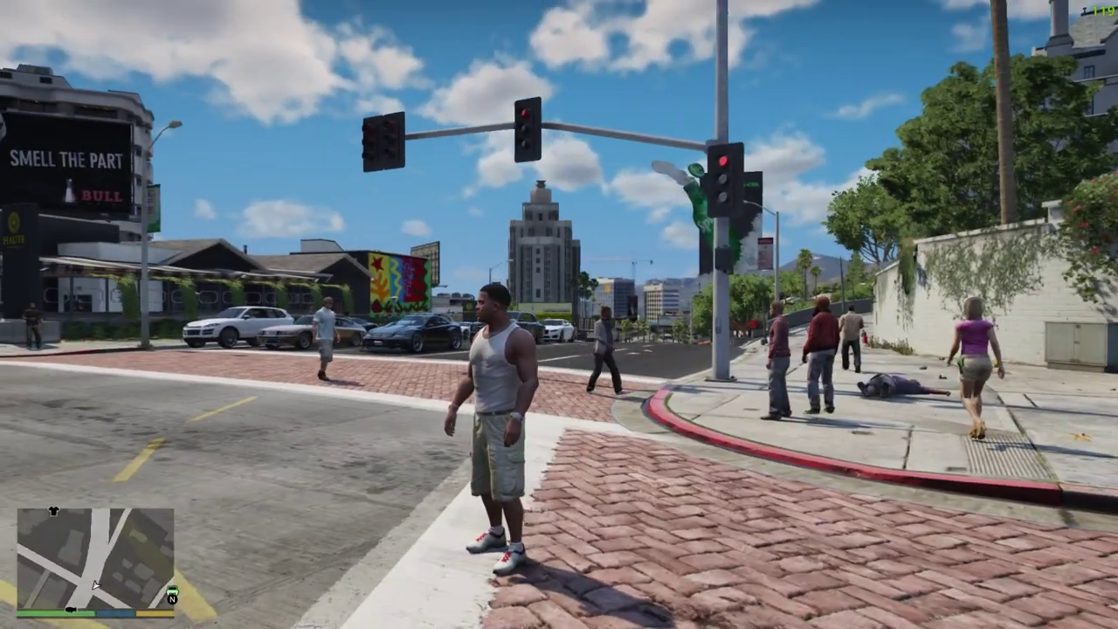
Reopen the ENBSeries overlay, turn UseEffect back on and close the overlay to view the street with ENB
{"action": "key", "text": "shift+Return"}
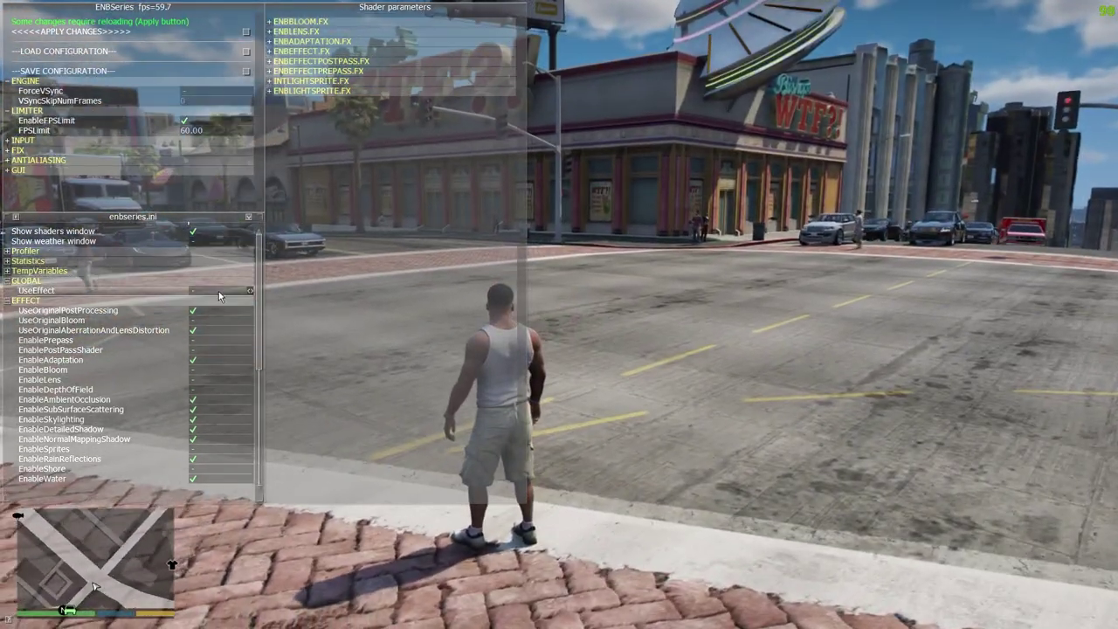
{"action": "left_click", "coordinate": [219, 292]}
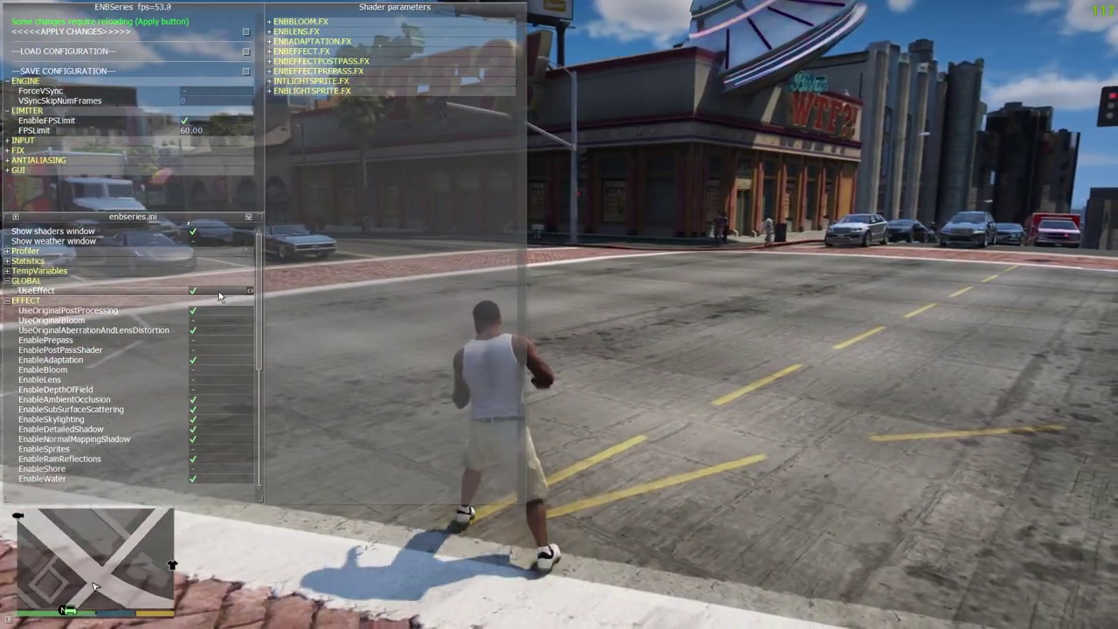
{"action": "key", "text": "shift+Return"}
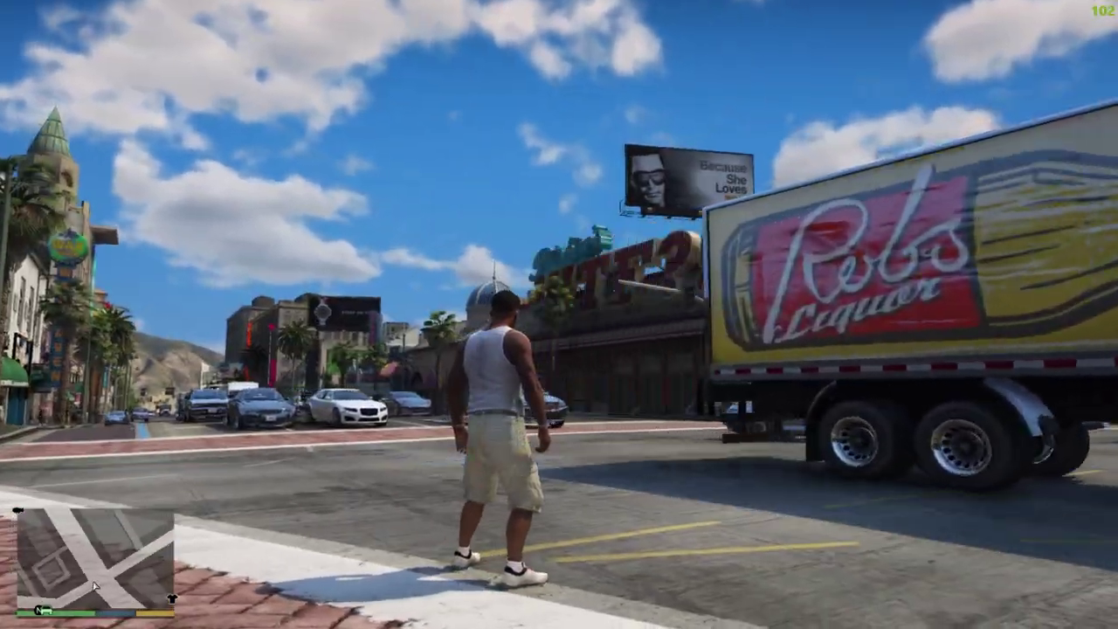
Compare the street scene with UseEffect off and on again in the ENBSeries overlay, leaving it on, and close the overlay
{"action": "key", "text": "shift+Return"}
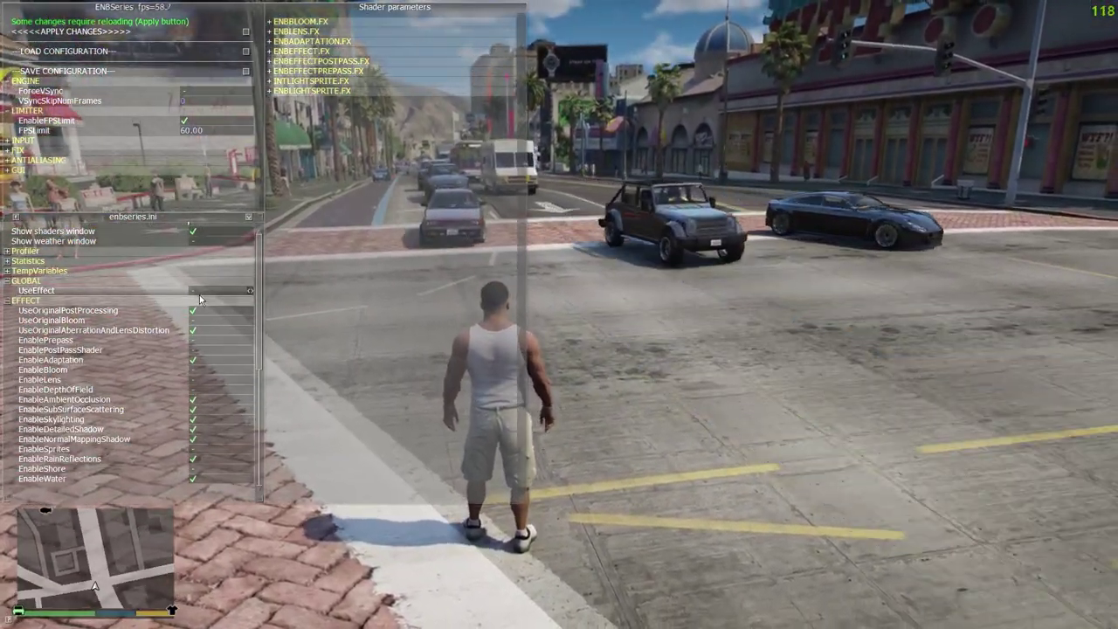
{"action": "left_click", "coordinate": [200, 297]}
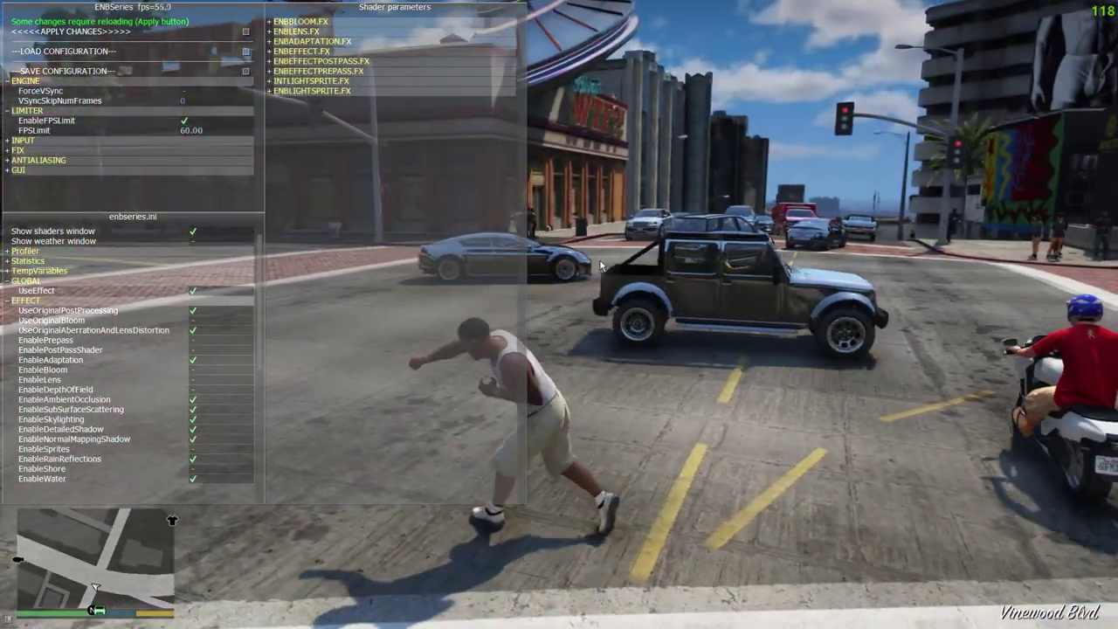
{"action": "key", "text": "shift+Return"}
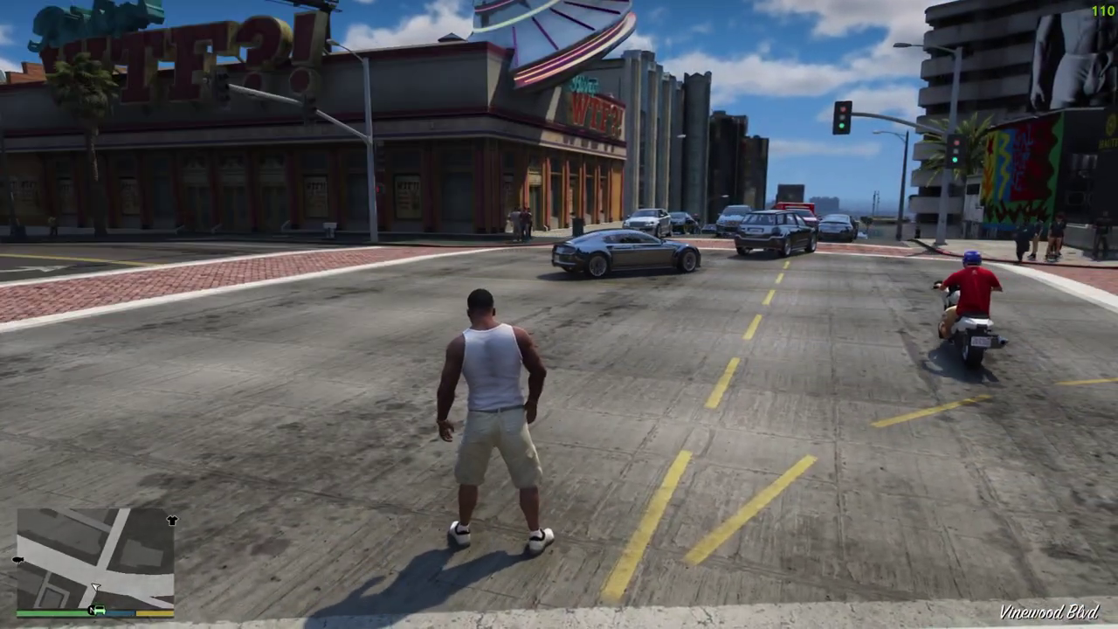